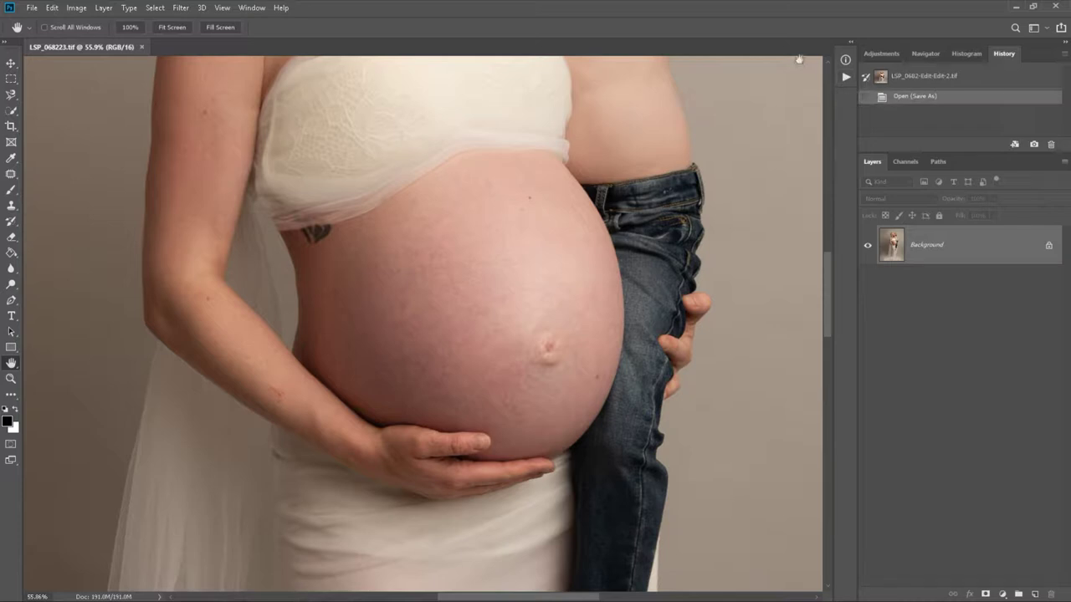
# Open the Actions panel and switch it from Button Mode to the list view.
pyautogui.click(846, 78)
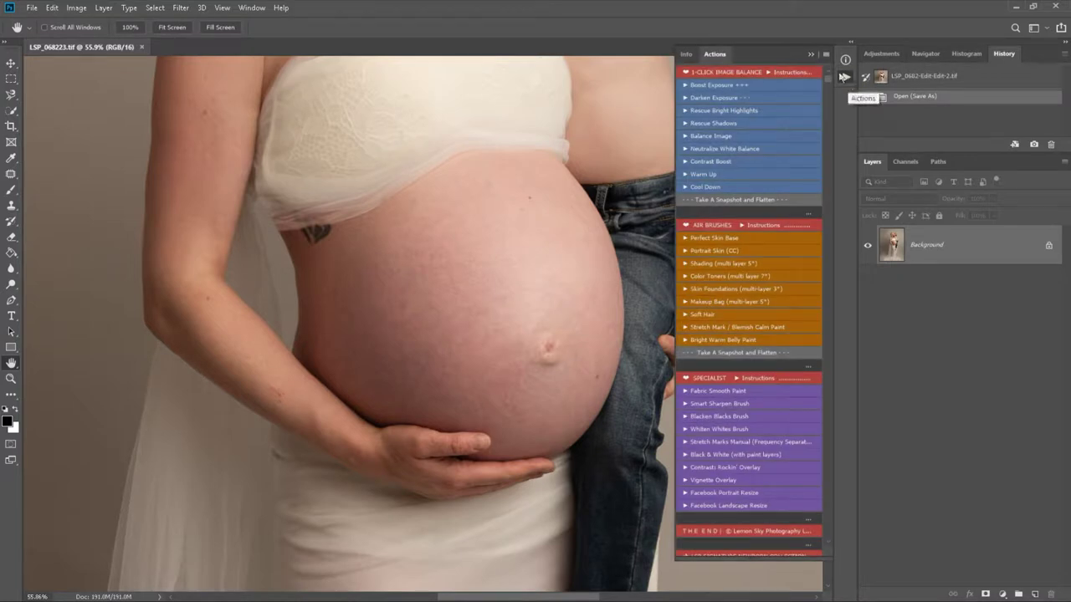
pyautogui.click(827, 54)
pyautogui.click(853, 58)
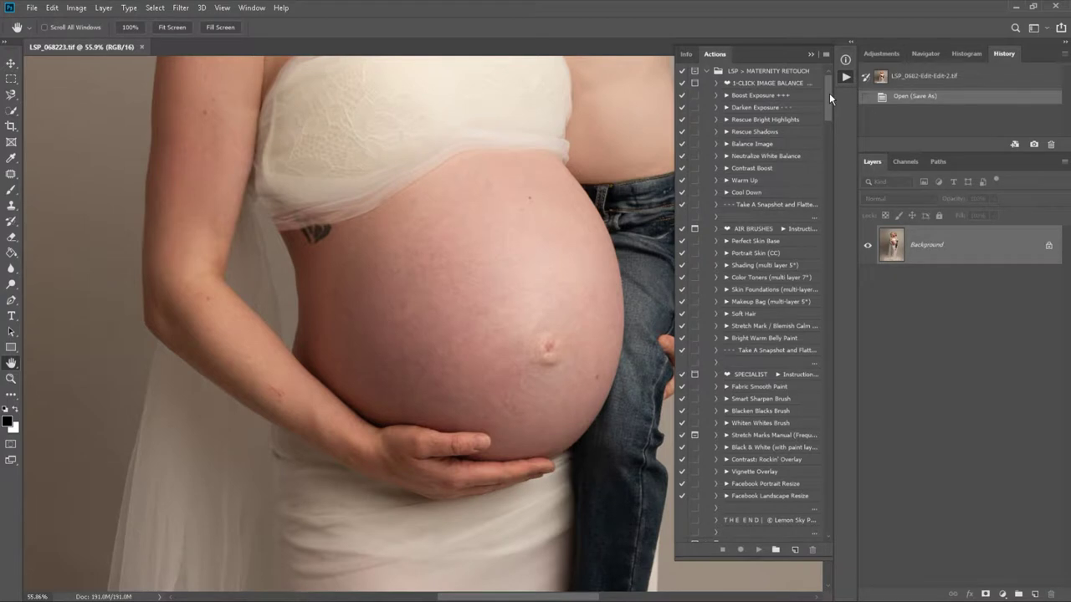
pyautogui.click(252, 8)
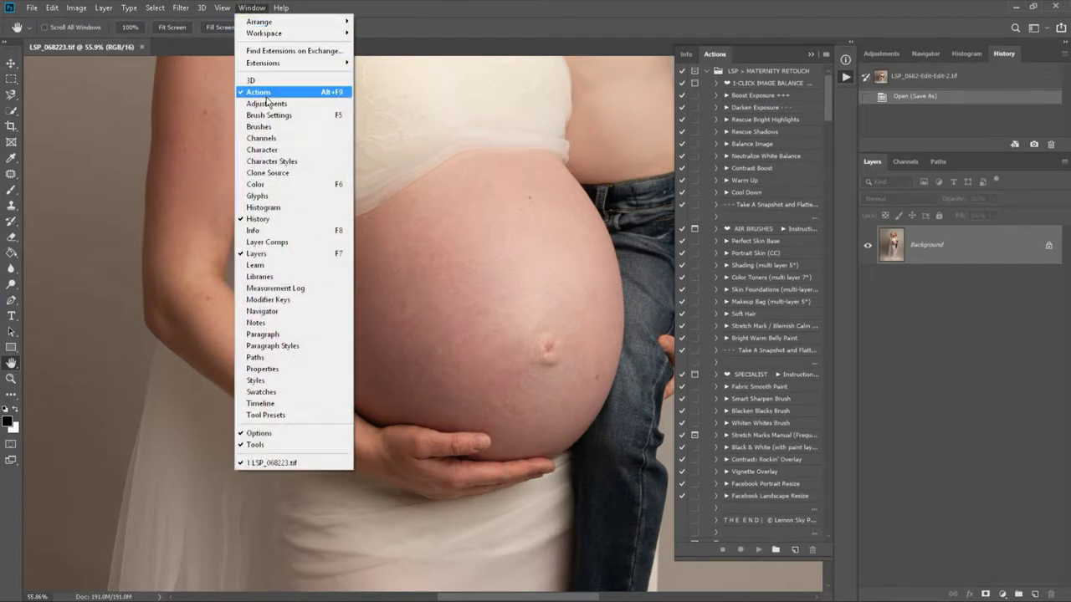
pyautogui.click(251, 9)
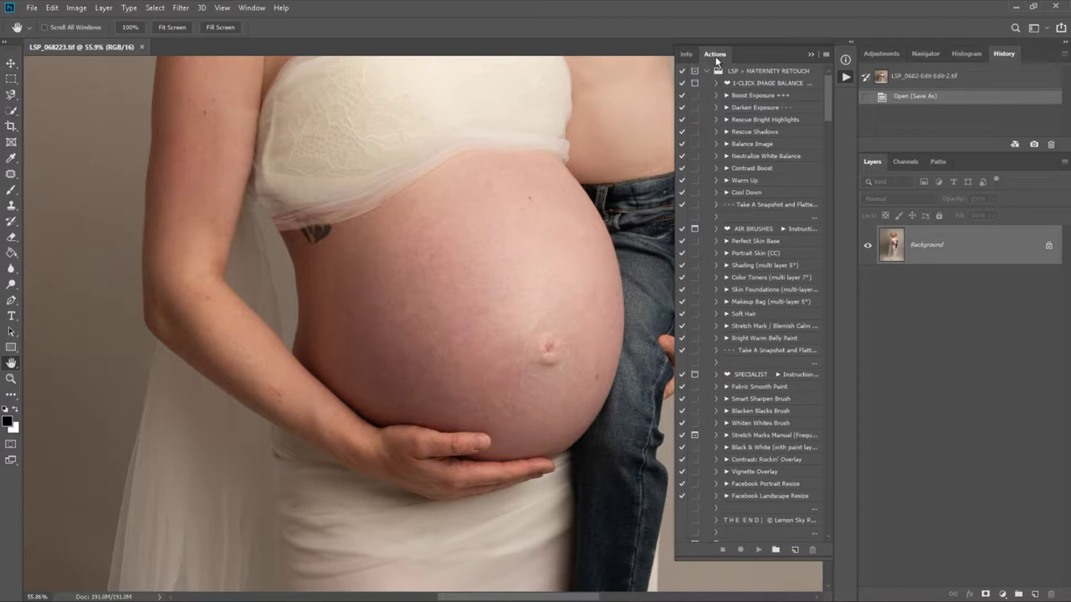
# Select the Rescue Shadows action in the LSP > MATERNITY RETOUCH set and return the actions to Button Mode.
pyautogui.click(774, 72)
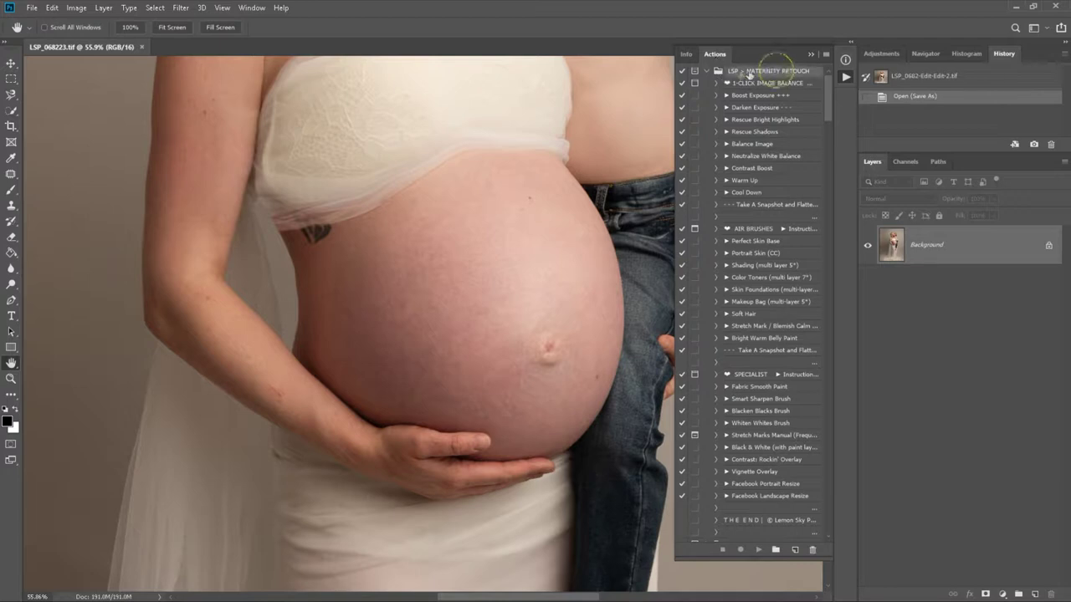
pyautogui.click(706, 71)
pyautogui.click(706, 71)
pyautogui.click(745, 132)
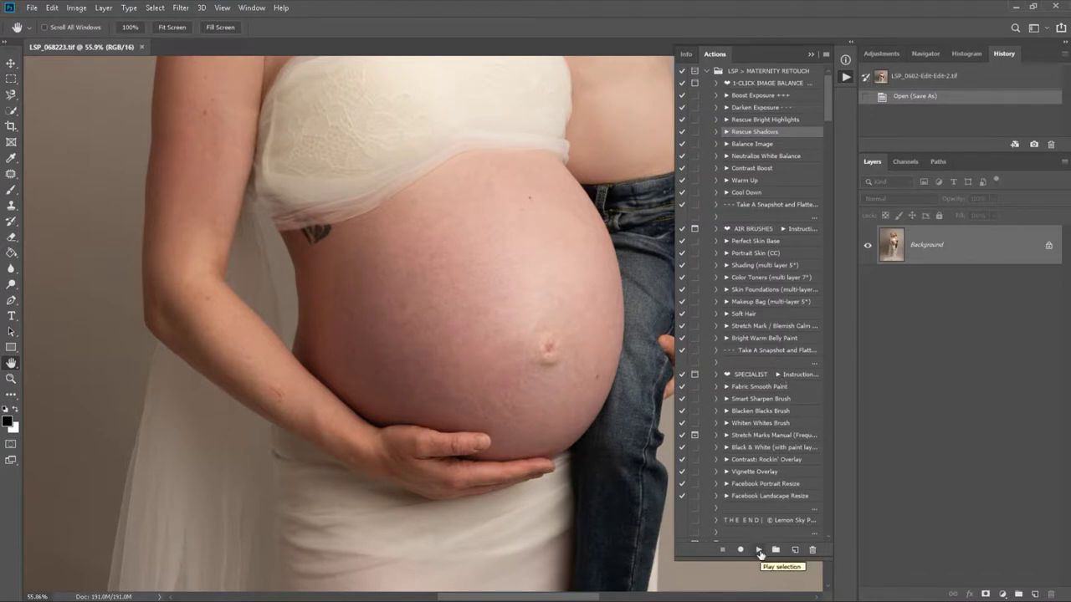
pyautogui.click(826, 54)
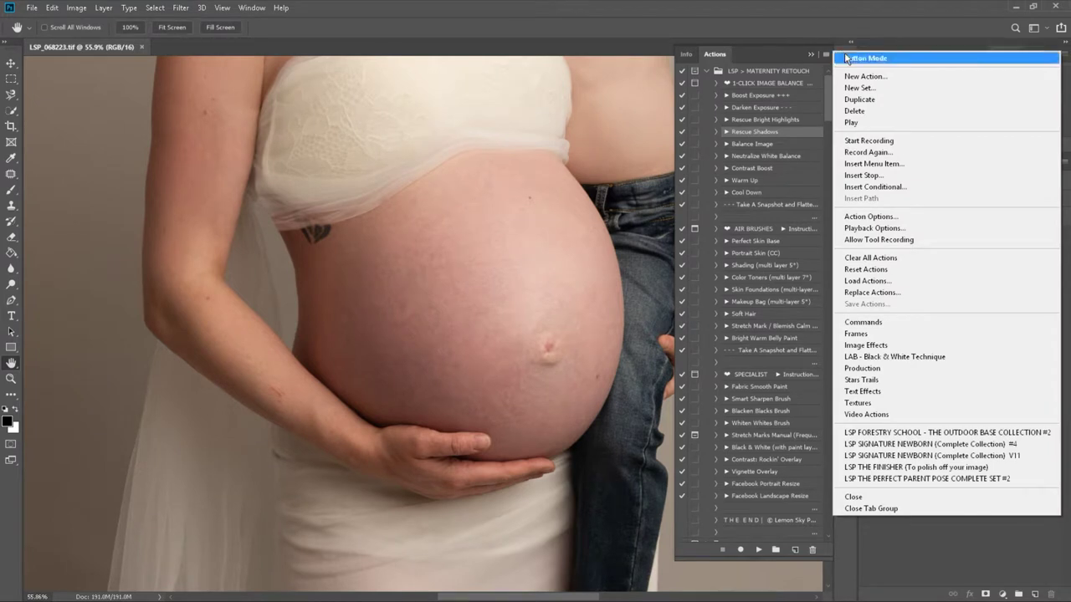
pyautogui.click(849, 59)
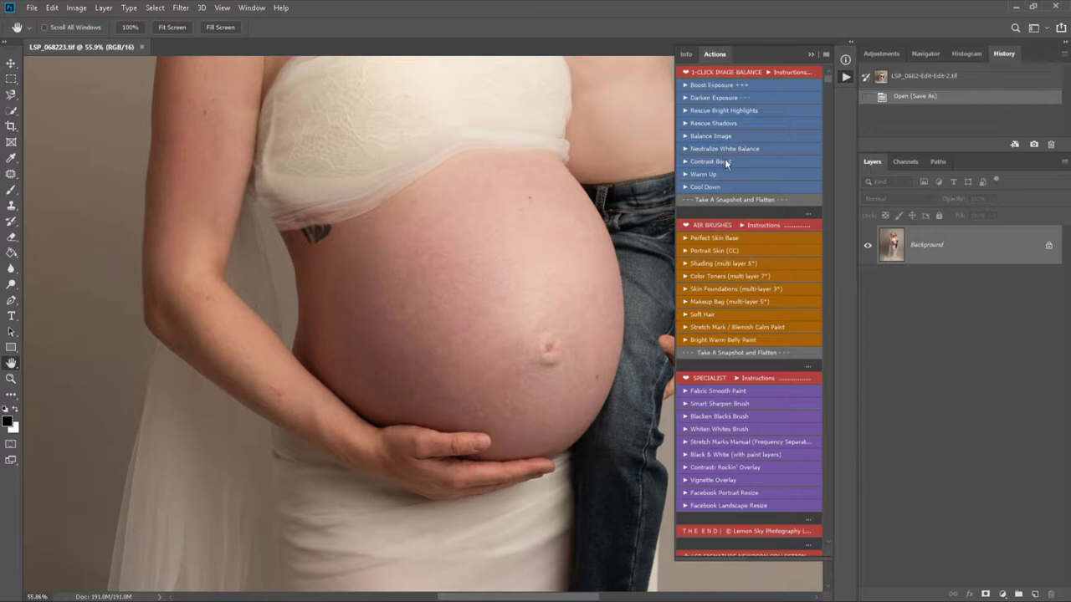
# Size the Actions panel to a single column of buttons and dock it ahead of Info in the collapsed panel group.
pyautogui.moveTo(672, 113); pyautogui.dragTo(574, 114)
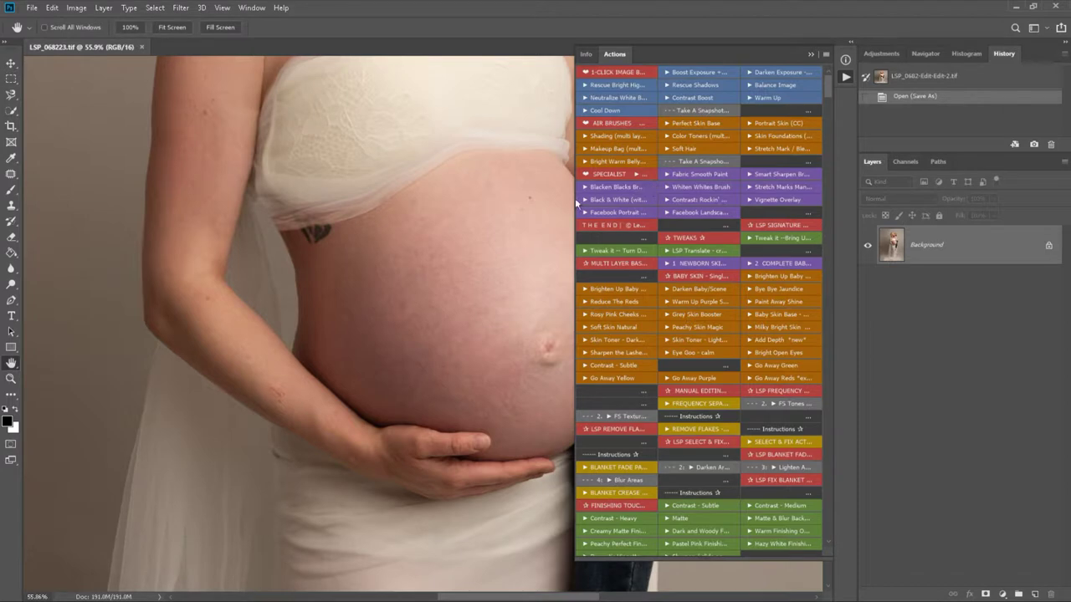
pyautogui.moveTo(576, 202); pyautogui.dragTo(681, 201)
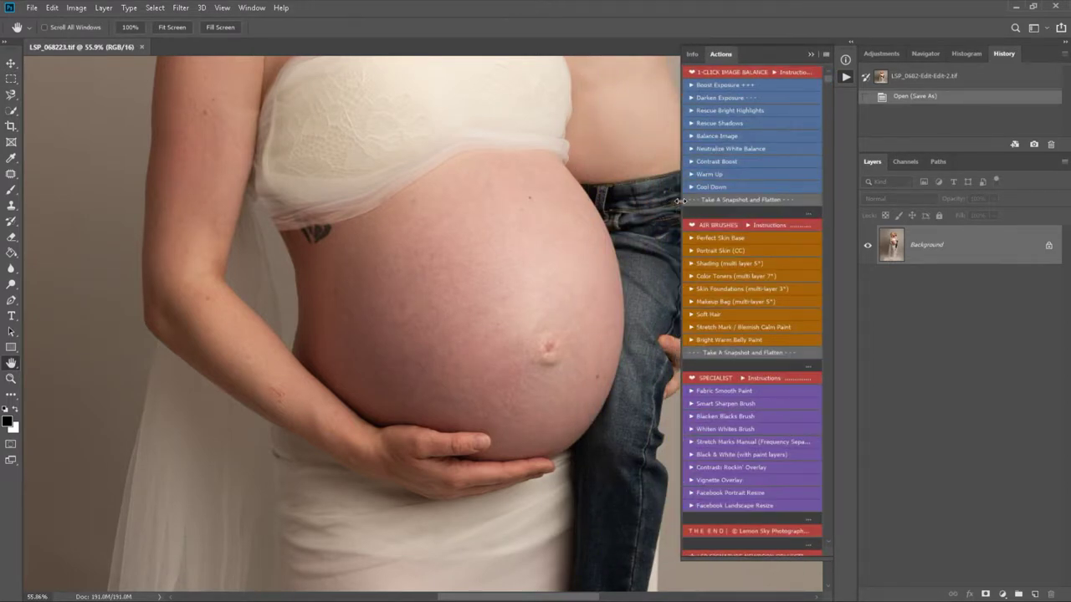
pyautogui.moveTo(721, 55); pyautogui.dragTo(887, 50)
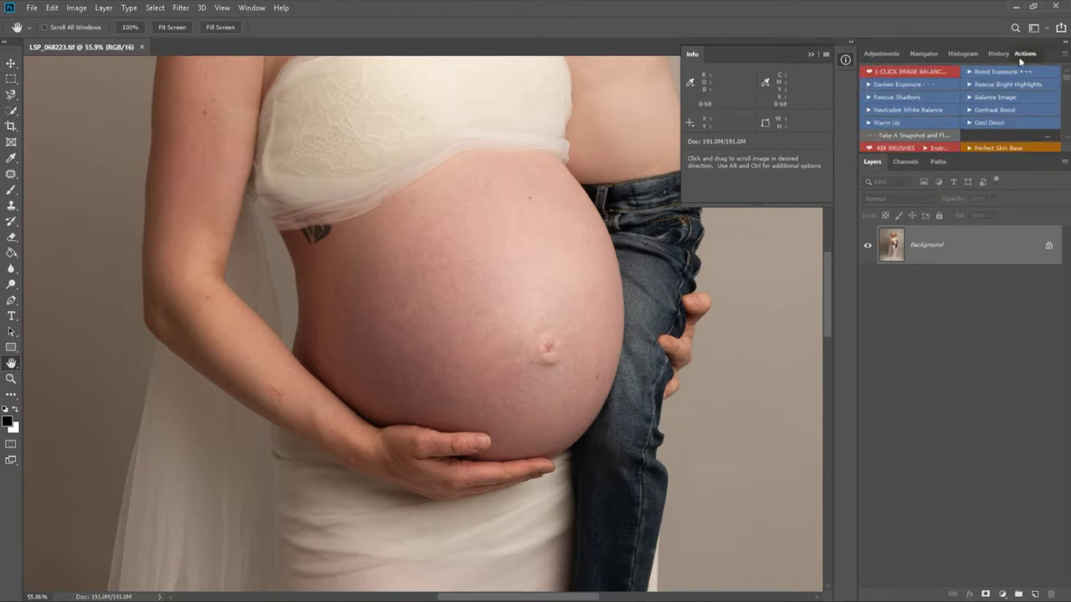
pyautogui.moveTo(1020, 61); pyautogui.dragTo(844, 56)
pyautogui.click(813, 54)
# Collapse and expand the docked Actions panel, leaving it open beside the image.
pyautogui.click(845, 86)
pyautogui.click(845, 86)
pyautogui.click(846, 87)
pyautogui.click(847, 66)
pyautogui.click(847, 62)
pyautogui.click(847, 61)
pyautogui.click(847, 61)
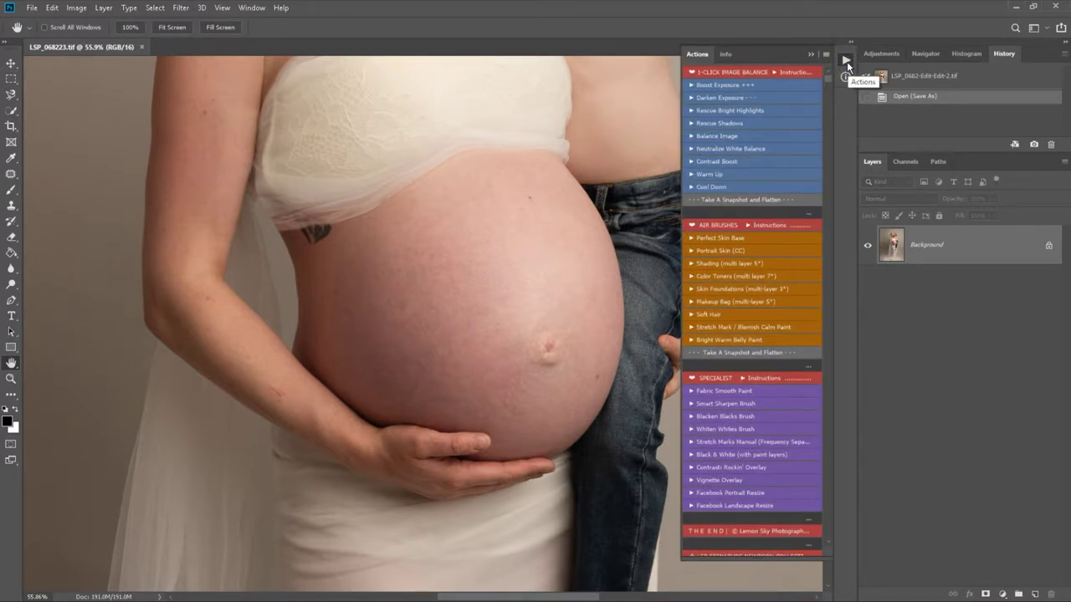
pyautogui.click(847, 61)
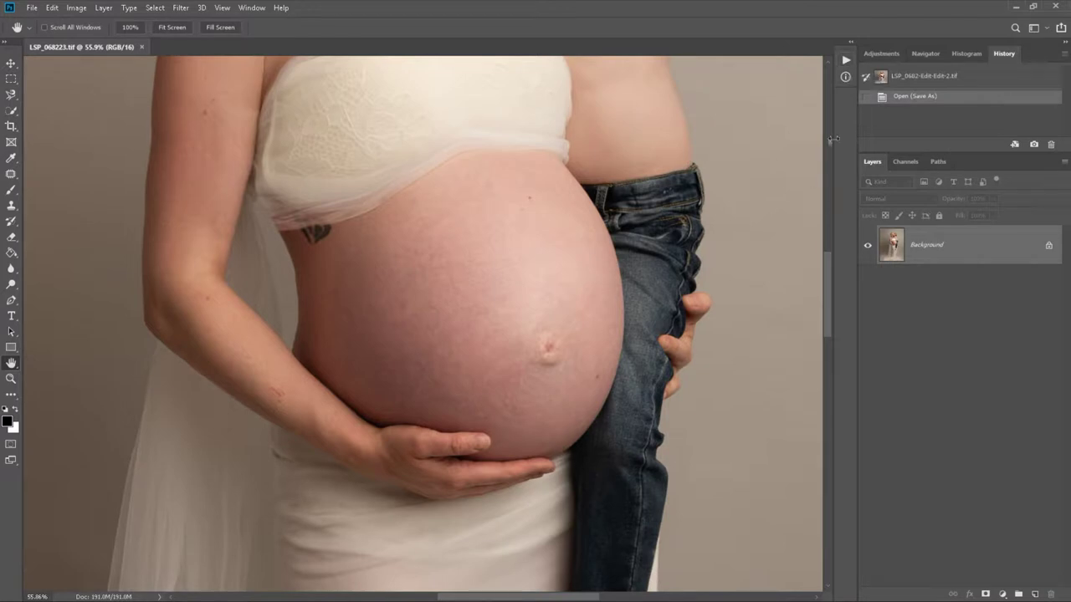
pyautogui.click(846, 60)
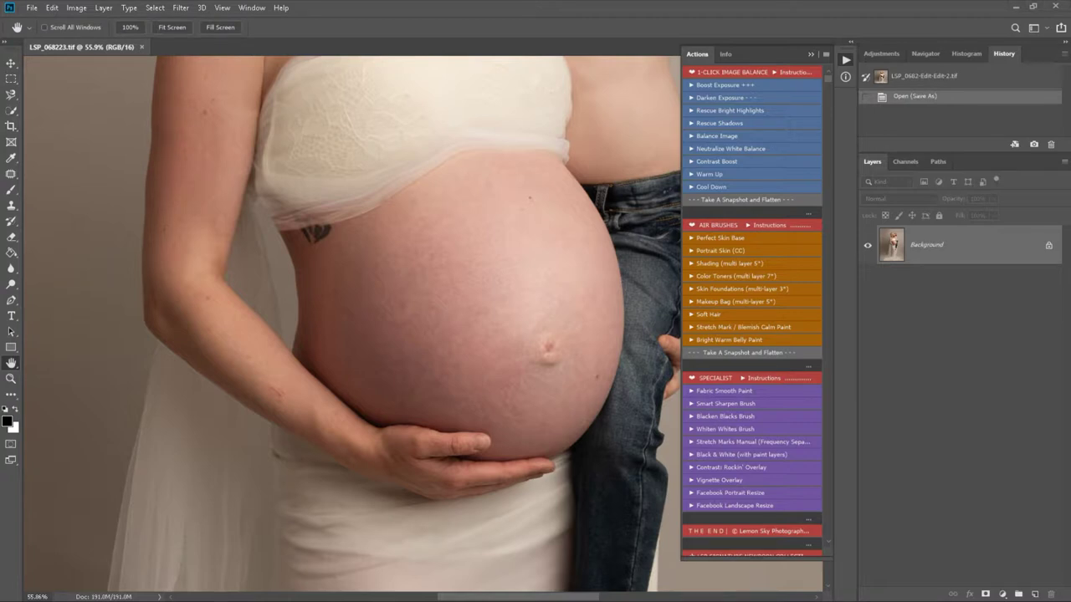
# Examine the belly, arm and skin tones up close, and review the exposure of both figures at 25% zoom.
pyautogui.scroll(1, 412, 324)
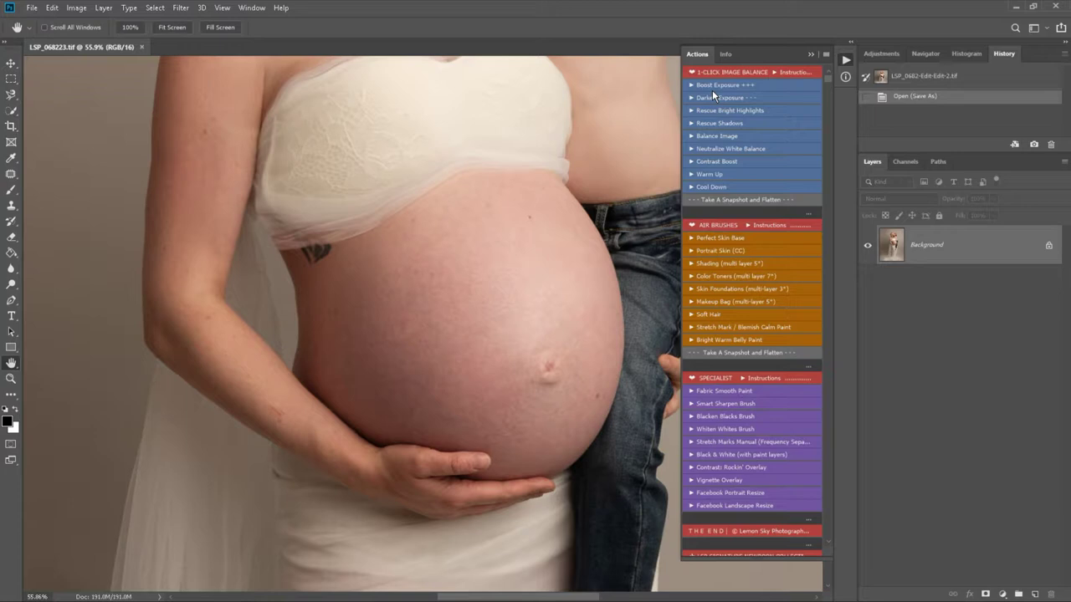
pyautogui.moveTo(509, 248); pyautogui.dragTo(437, 282)
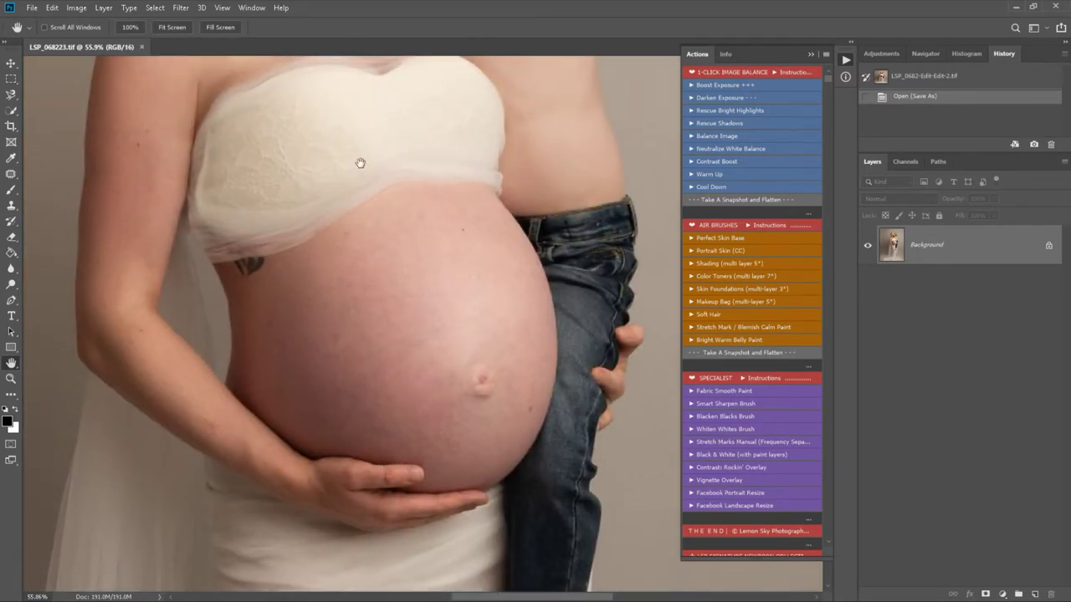
pyautogui.moveTo(354, 296); pyautogui.dragTo(413, 296)
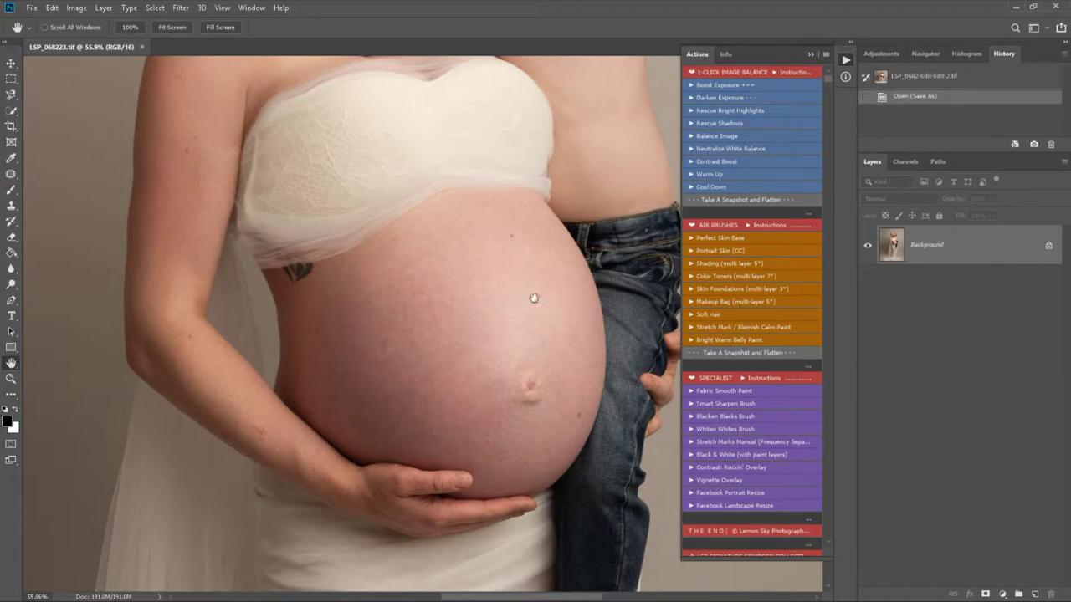
pyautogui.press('z')
pyautogui.keyDown('alt'); pyautogui.click(493, 309); pyautogui.keyUp('alt')
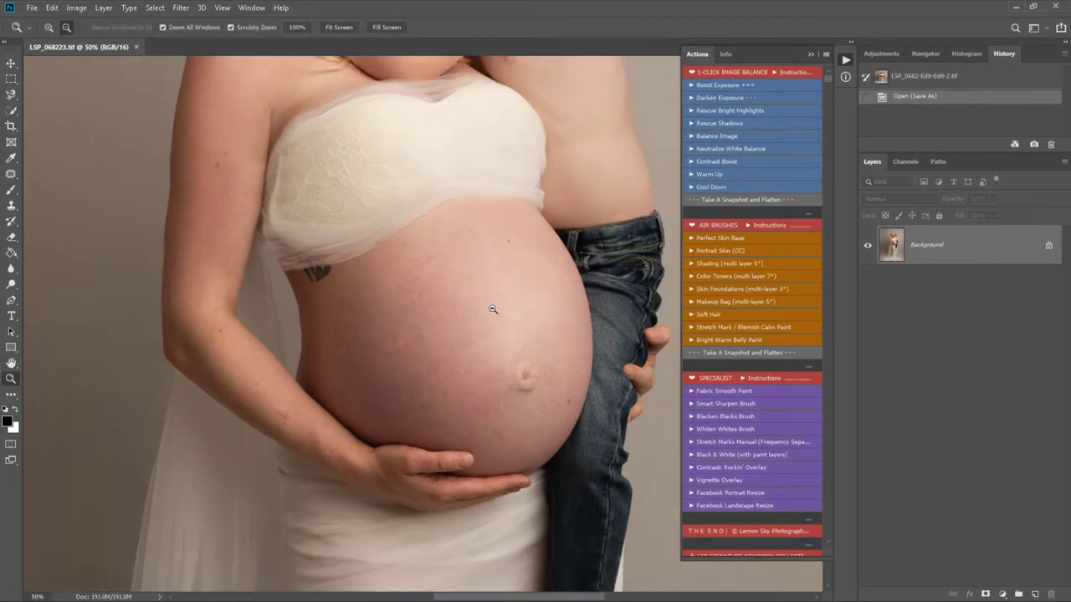
pyautogui.keyDown('alt'); pyautogui.click(493, 310); pyautogui.keyUp('alt')
pyautogui.keyDown('alt'); pyautogui.click(493, 310); pyautogui.keyUp('alt')
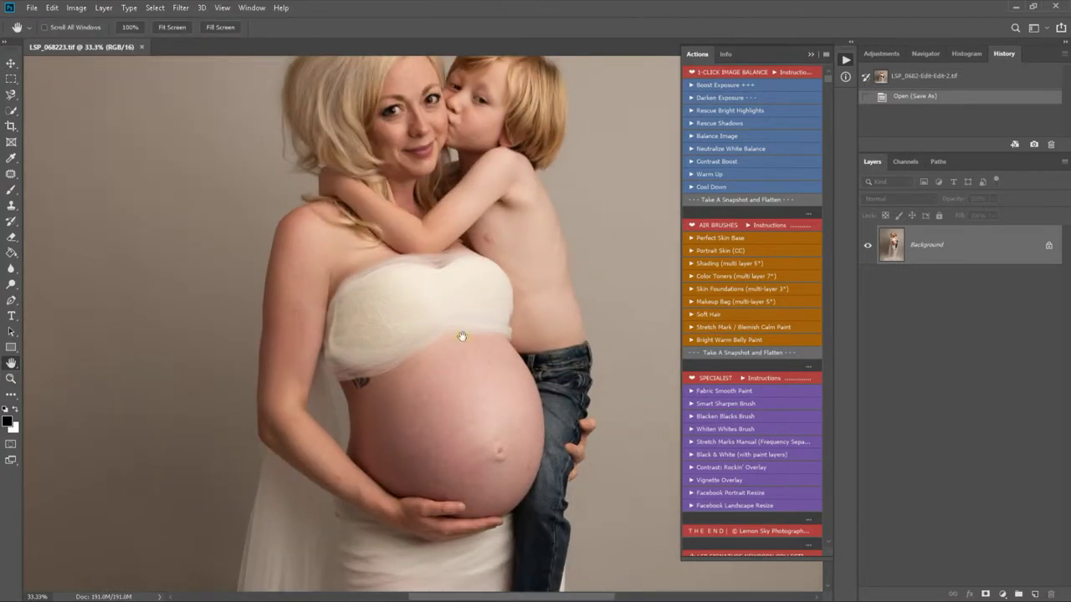
pyautogui.press('h')
pyautogui.moveTo(469, 373); pyautogui.dragTo(451, 359)
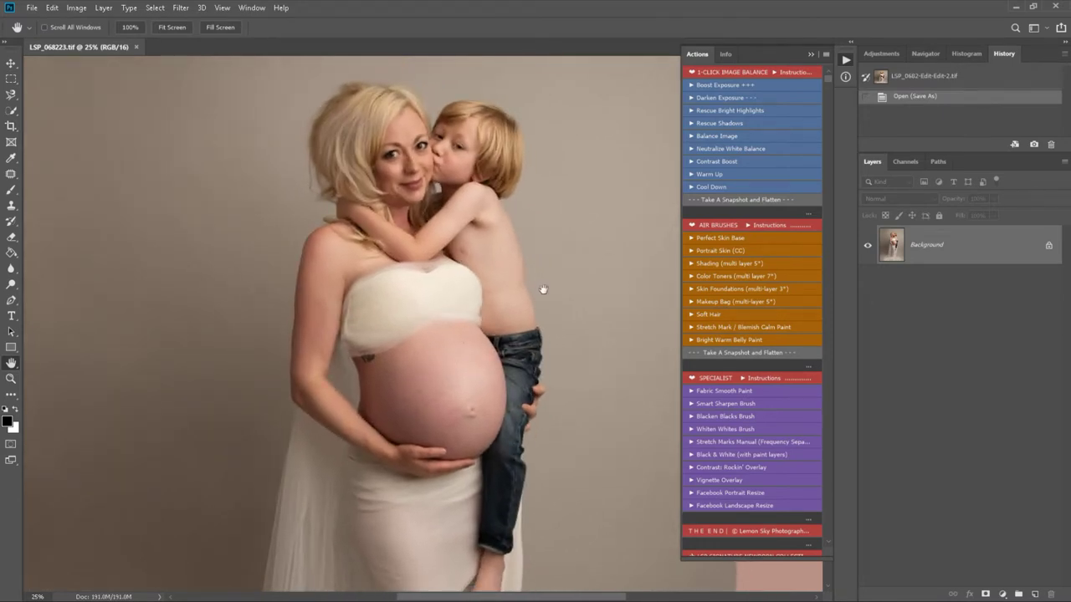
# Brighten the portrait with the Boost Exposure action, try a second exposure layer and delete it, keeping one at 20% opacity.
pyautogui.click(709, 86)
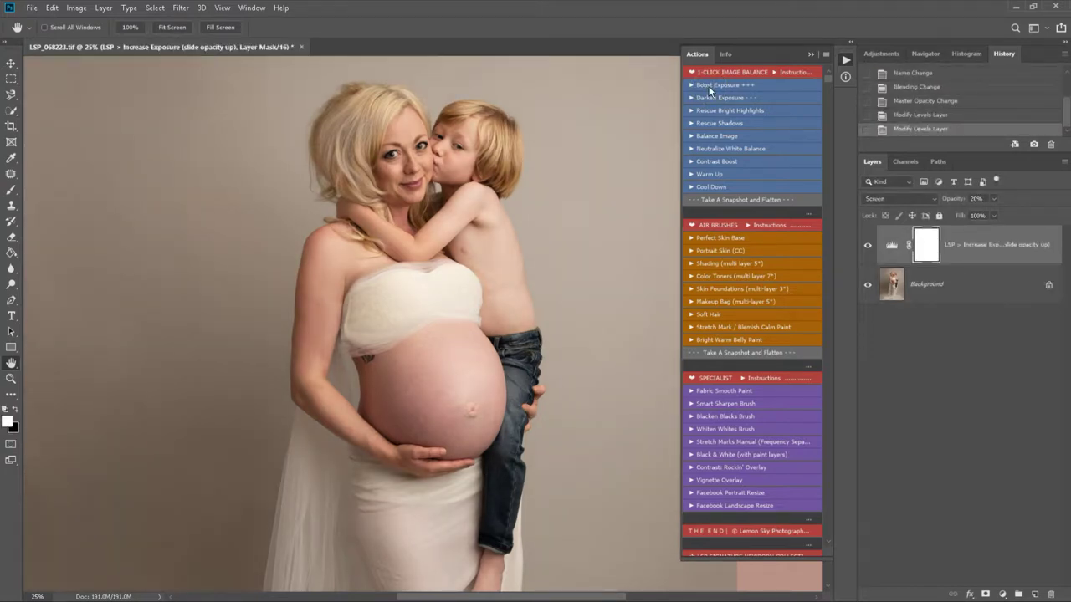
pyautogui.click(708, 86)
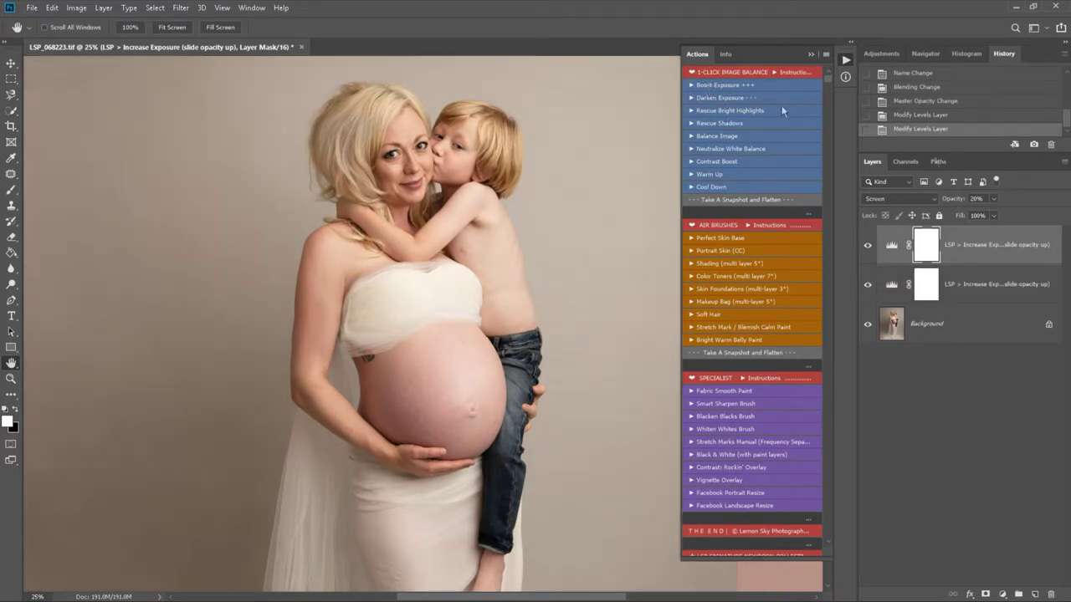
pyautogui.click(994, 199)
pyautogui.moveTo(993, 213); pyautogui.dragTo(1052, 591)
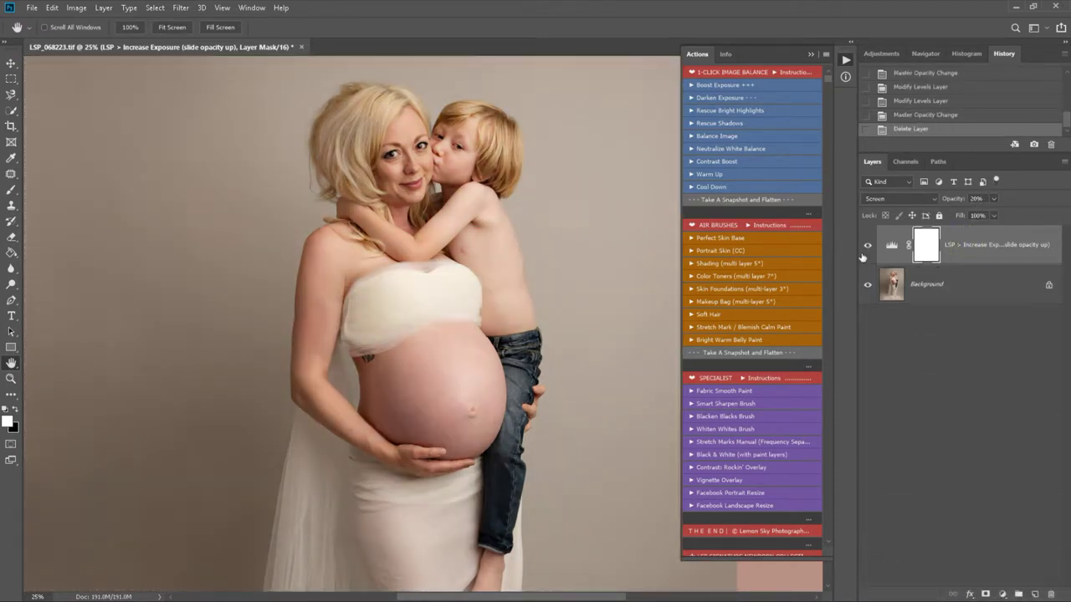
pyautogui.click(868, 246)
# Run the Neutralize White Balance action, set its layer opacity to 76%, and compare the image with and without the adjustments.
pyautogui.click(774, 149)
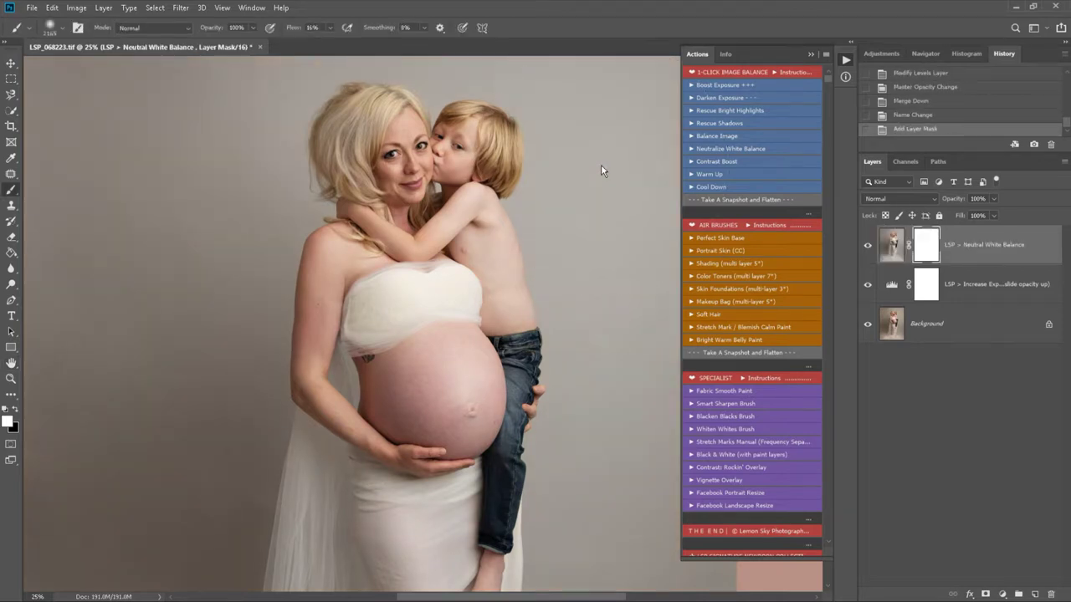
pyautogui.click(993, 198)
pyautogui.moveTo(996, 214)
pyautogui.mouseDown()
pyautogui.moveTo(941, 216)
pyautogui.moveTo(983, 220)
pyautogui.mouseUp()
pyautogui.press('Return')
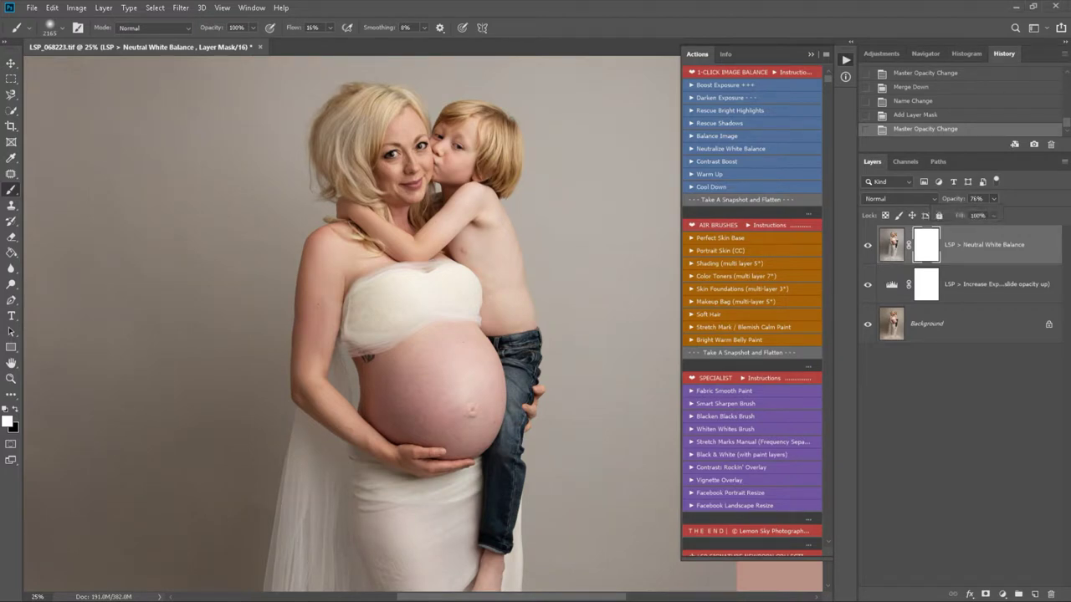
pyautogui.moveTo(868, 284); pyautogui.dragTo(867, 245)
pyautogui.click(872, 290)
# Take a snapshot of the balanced portrait, flatten the image, and check the snapshot in the history.
pyautogui.click(735, 199)
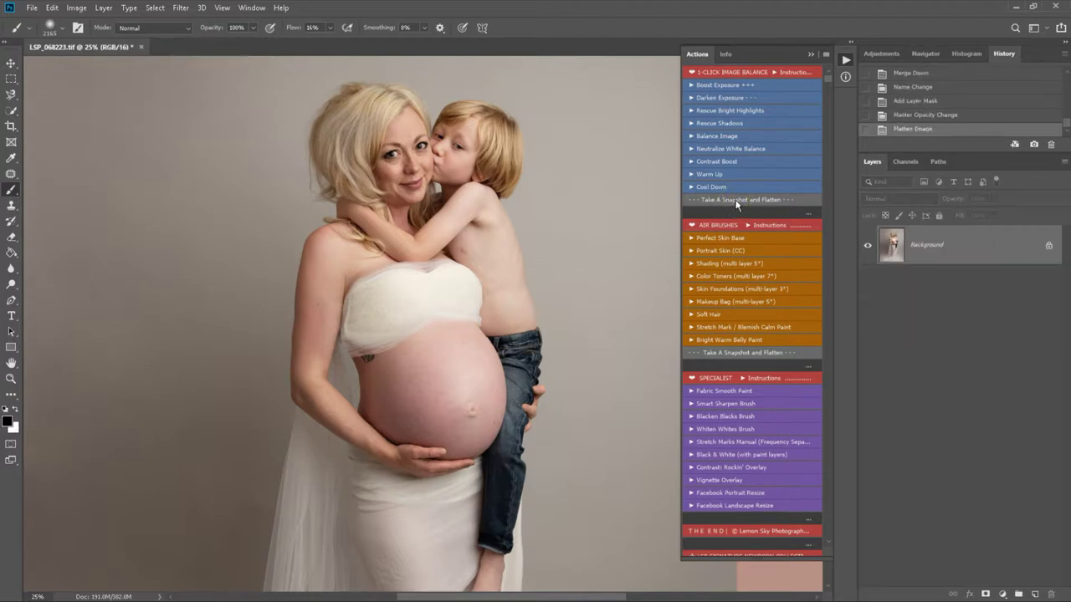
pyautogui.moveTo(1066, 125); pyautogui.dragTo(1066, 78)
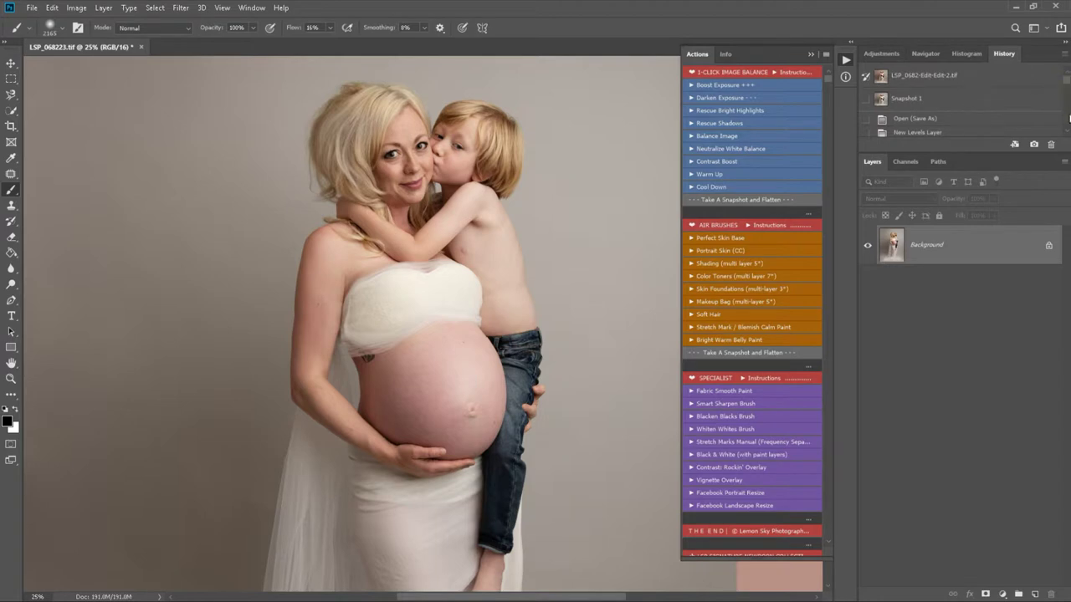
pyautogui.moveTo(1069, 87); pyautogui.dragTo(1066, 141)
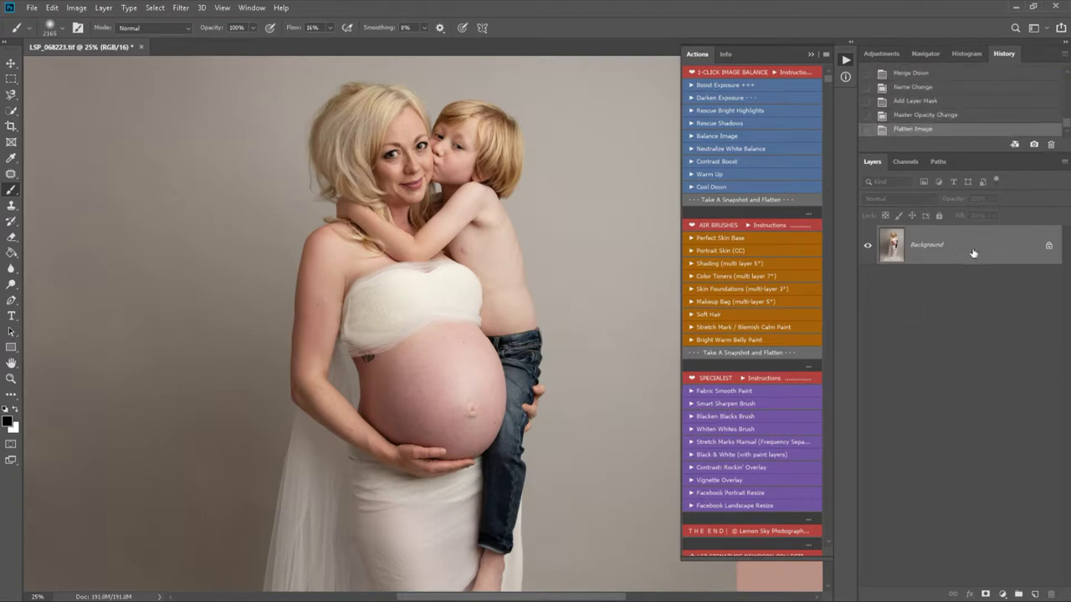
# Reduce the oversized brush tip to a size better suited to retouching the figures.
pyautogui.press('[')
pyautogui.press('[')
pyautogui.press('[')
pyautogui.press('[')
pyautogui.press('[')
pyautogui.press('[')
pyautogui.press('[')
pyautogui.press('[')
pyautogui.press('[')
pyautogui.press('[')
pyautogui.press('[')
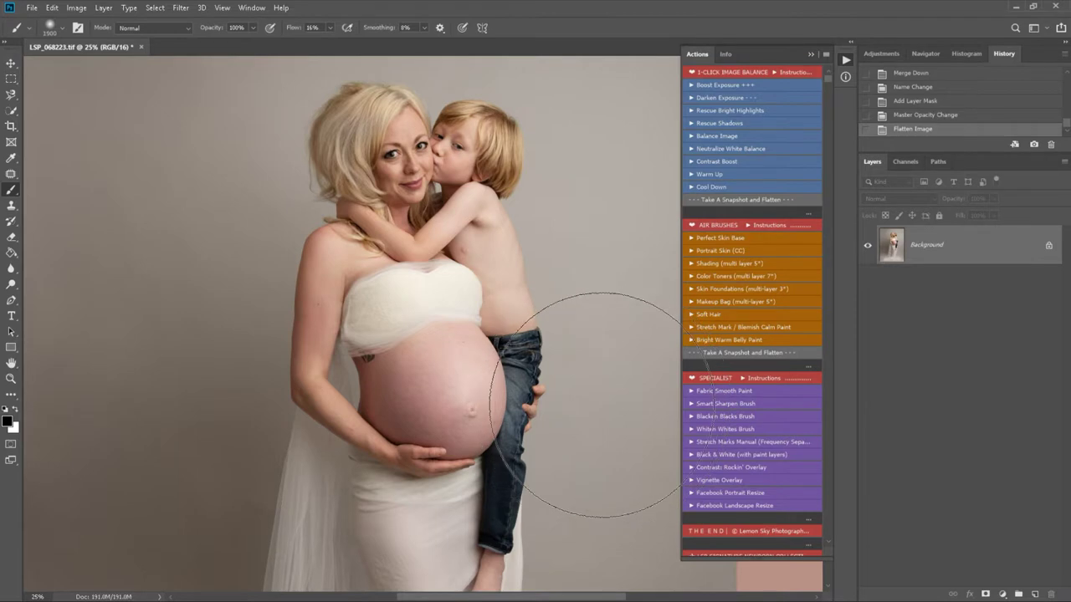
pyautogui.press('[')
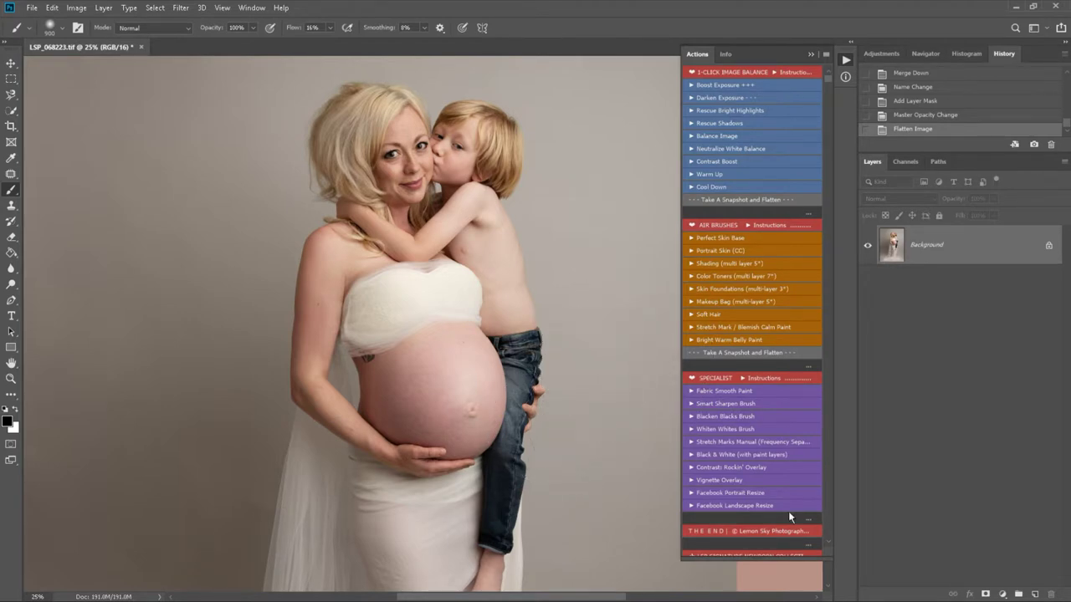
# Run the Perfect Skin Base action and set the brush to 100 px with 25% flow for work on the woman's face.
pyautogui.click(727, 239)
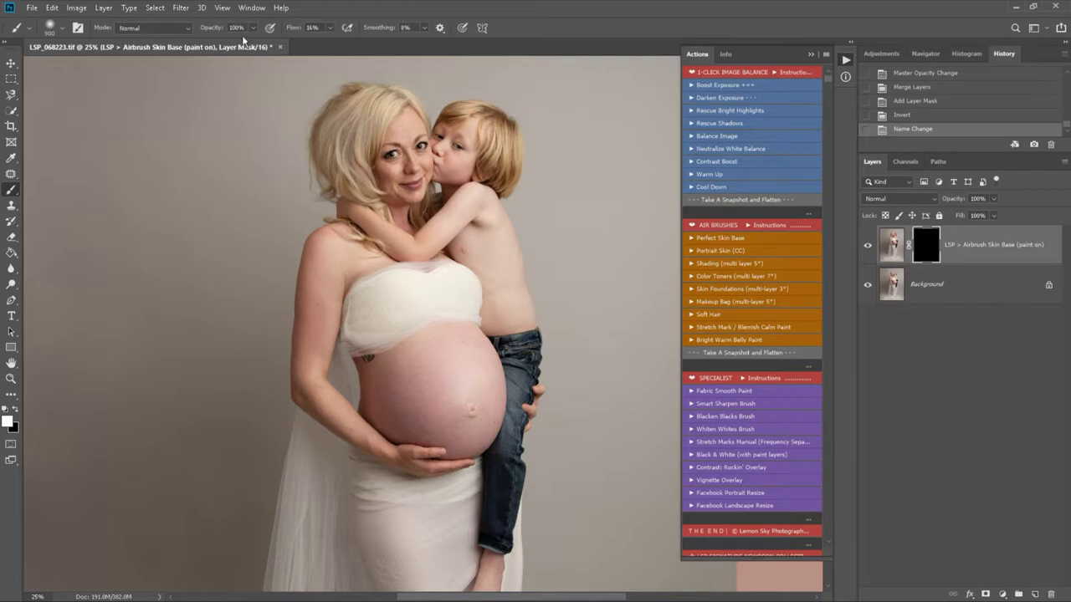
pyautogui.click(318, 26)
pyautogui.press('z')
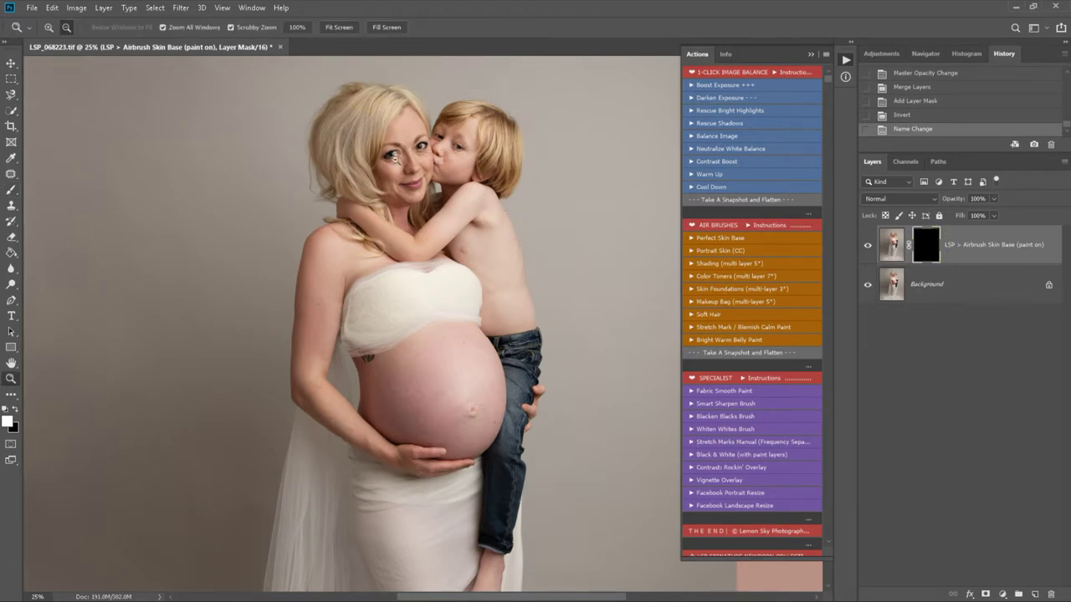
pyautogui.moveTo(393, 151)
pyautogui.mouseDown()
pyautogui.moveTo(428, 149)
pyautogui.moveTo(434, 248)
pyautogui.mouseUp()
pyautogui.press('alt')
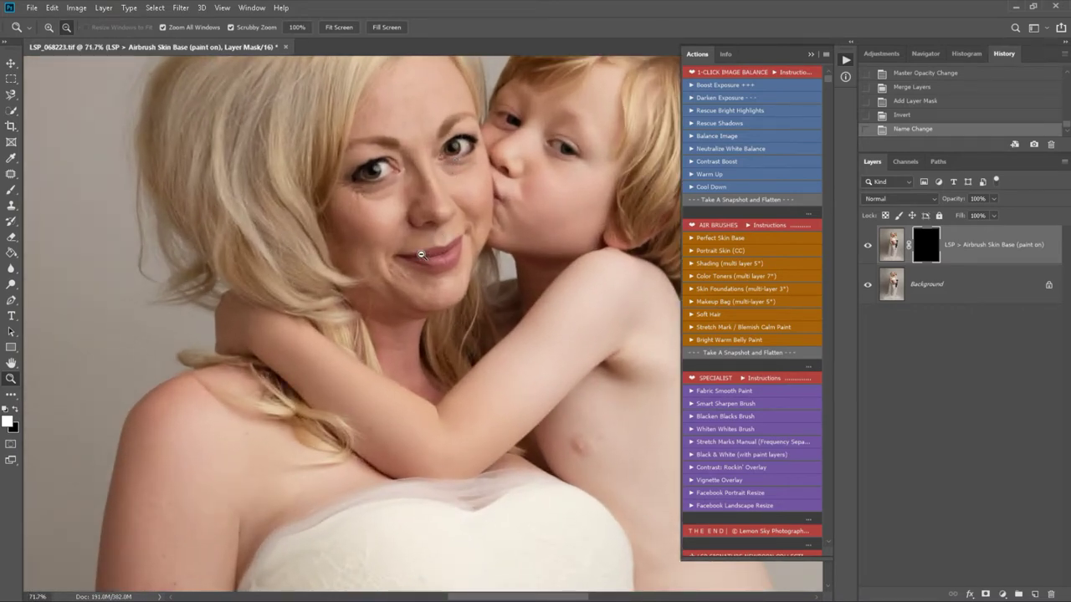
pyautogui.press('b')
pyautogui.press('[')
pyautogui.press('[')
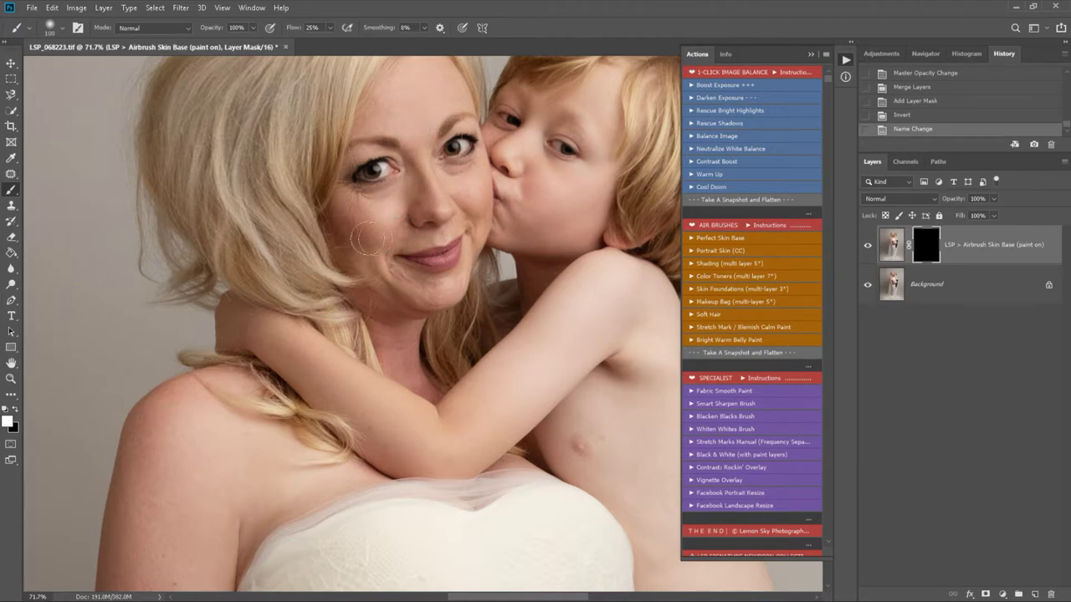
# Paint the Airbrush Skin Base over the woman's cheeks, nose and neck with the 100 px brush.
pyautogui.click(354, 249)
pyautogui.moveTo(481, 217)
pyautogui.mouseDown()
pyautogui.moveTo(466, 184)
pyautogui.moveTo(460, 195)
pyautogui.moveTo(456, 185)
pyautogui.moveTo(422, 210)
pyautogui.mouseUp()
pyautogui.moveTo(399, 322); pyautogui.dragTo(413, 366)
# Paint the skin base down the woman's arm and onto her belly with a brush enlarged to 200 px.
pyautogui.scroll(-5, 379, 448)
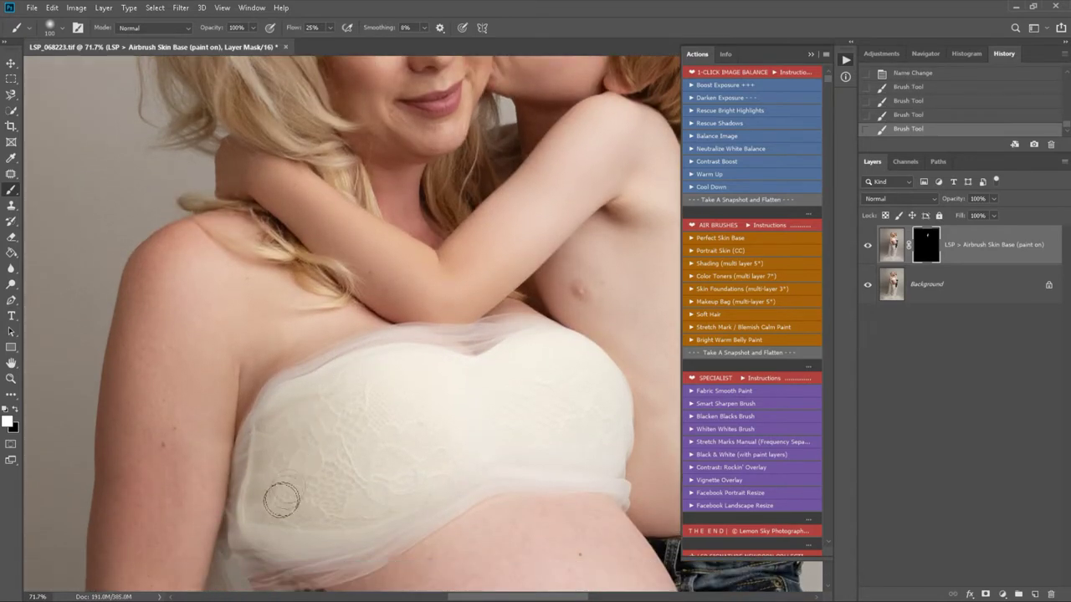
pyautogui.press('space')
pyautogui.moveTo(269, 544); pyautogui.dragTo(334, 449)
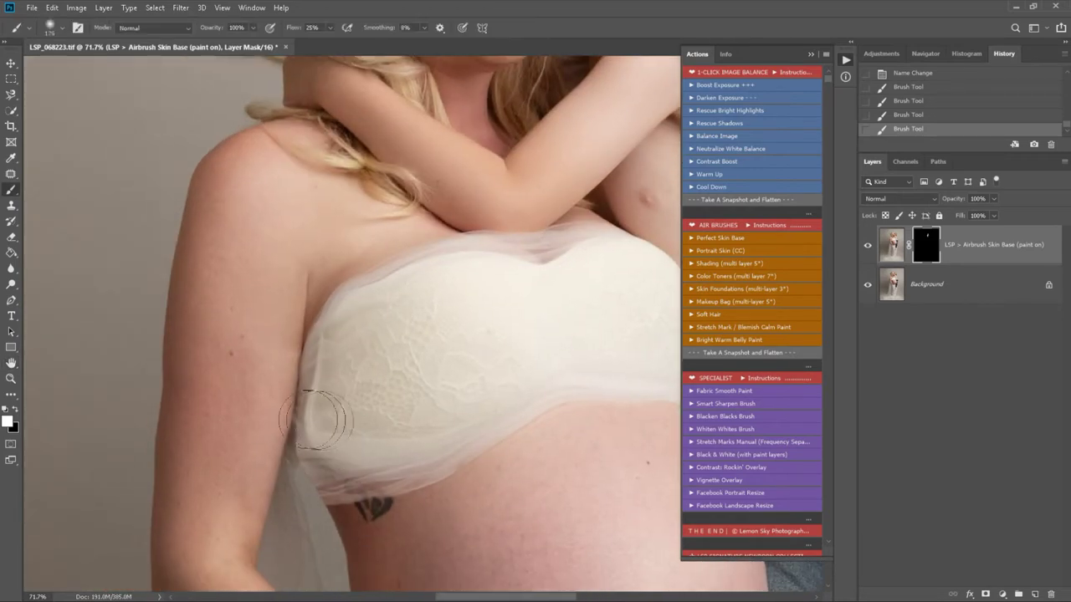
pyautogui.moveTo(209, 550)
pyautogui.mouseDown()
pyautogui.moveTo(214, 519)
pyautogui.moveTo(263, 461)
pyautogui.mouseUp()
pyautogui.scroll(-7, 262, 430)
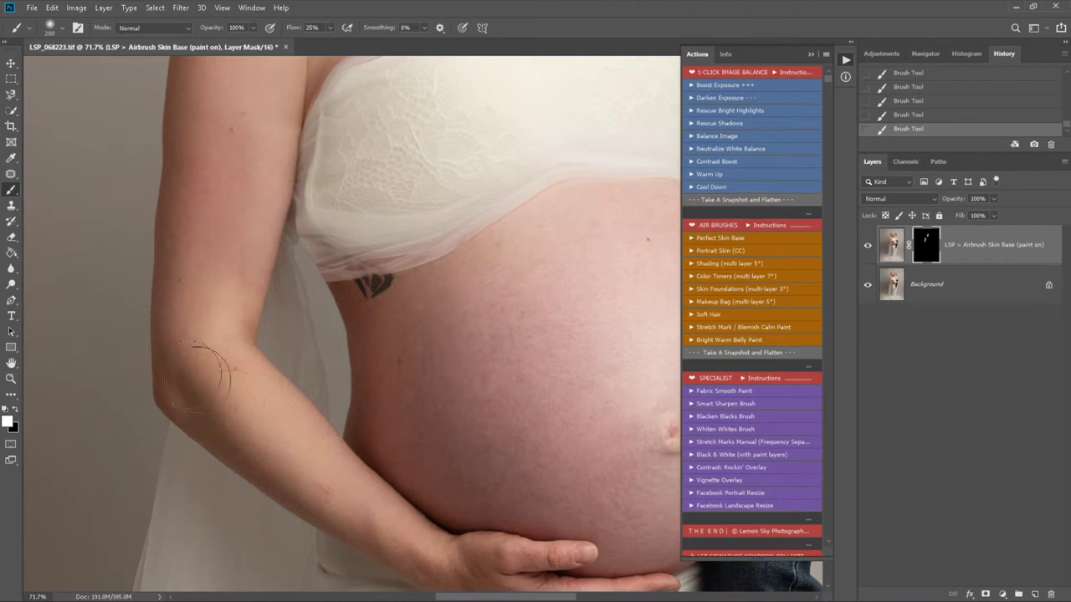
pyautogui.moveTo(509, 385)
pyautogui.mouseDown()
pyautogui.moveTo(550, 370)
pyautogui.moveTo(528, 425)
pyautogui.mouseUp()
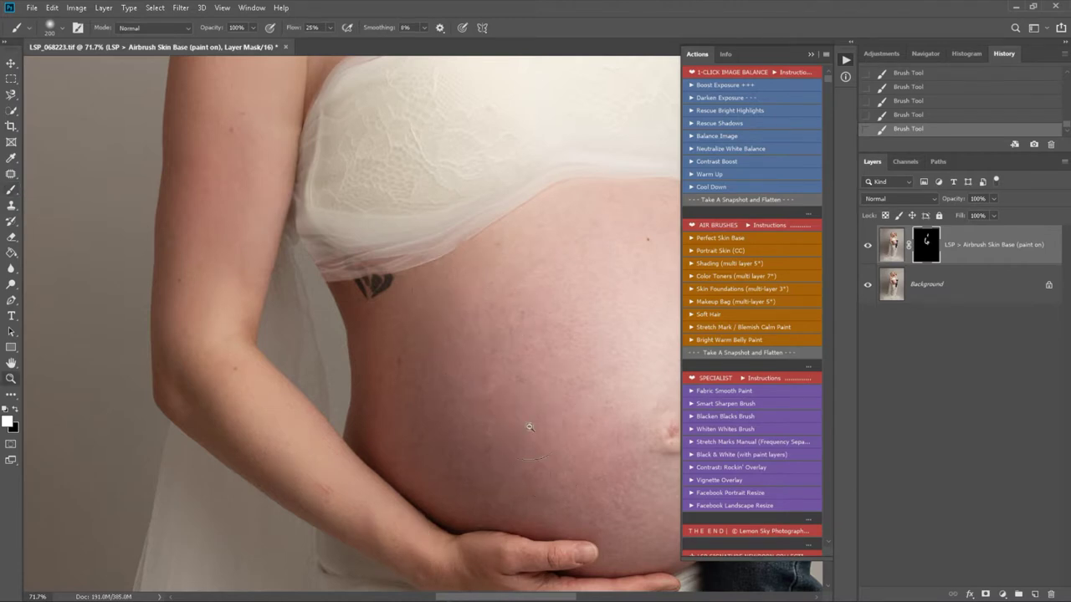
# Enlarge the brush to 600 px and smooth the skin across the whole belly on the skin base mask.
pyautogui.keyDown('alt'); pyautogui.click(528, 425); pyautogui.keyUp('alt')
pyautogui.moveTo(555, 390); pyautogui.dragTo(394, 348)
pyautogui.press(']')
pyautogui.press(']')
pyautogui.press(']')
pyautogui.press(']')
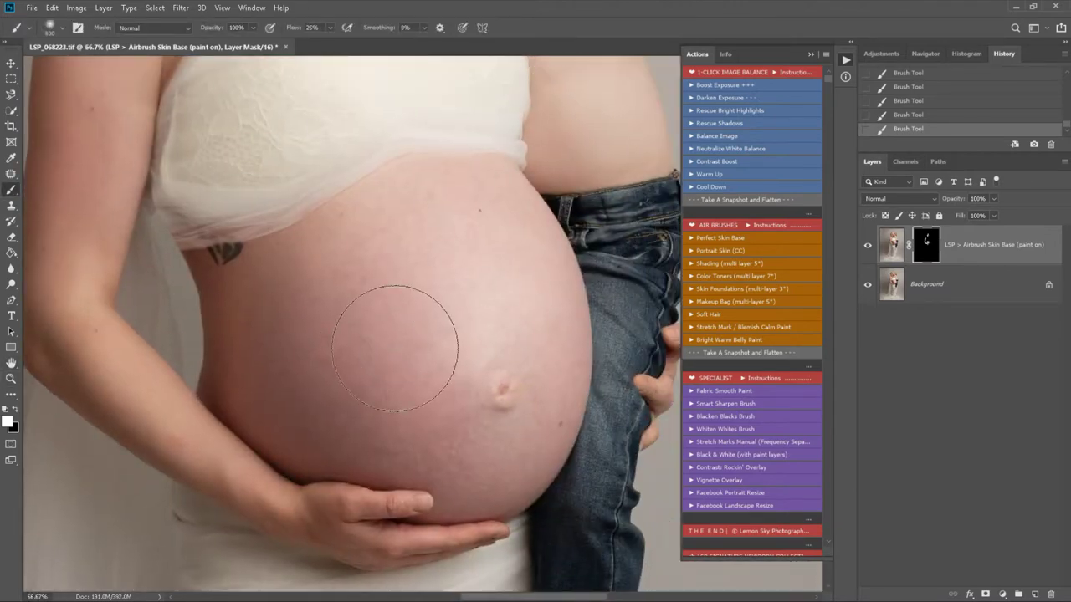
pyautogui.moveTo(463, 423)
pyautogui.mouseDown()
pyautogui.moveTo(442, 408)
pyautogui.moveTo(461, 425)
pyautogui.moveTo(498, 384)
pyautogui.moveTo(400, 344)
pyautogui.moveTo(347, 446)
pyautogui.moveTo(322, 468)
pyautogui.moveTo(436, 404)
pyautogui.mouseUp()
pyautogui.scroll(5, 466, 306)
pyautogui.moveTo(383, 266); pyautogui.dragTo(464, 451)
# Reduce the brush to 70 px for fine skin base touch-ups on the faces.
pyautogui.press('j')
pyautogui.press('j')
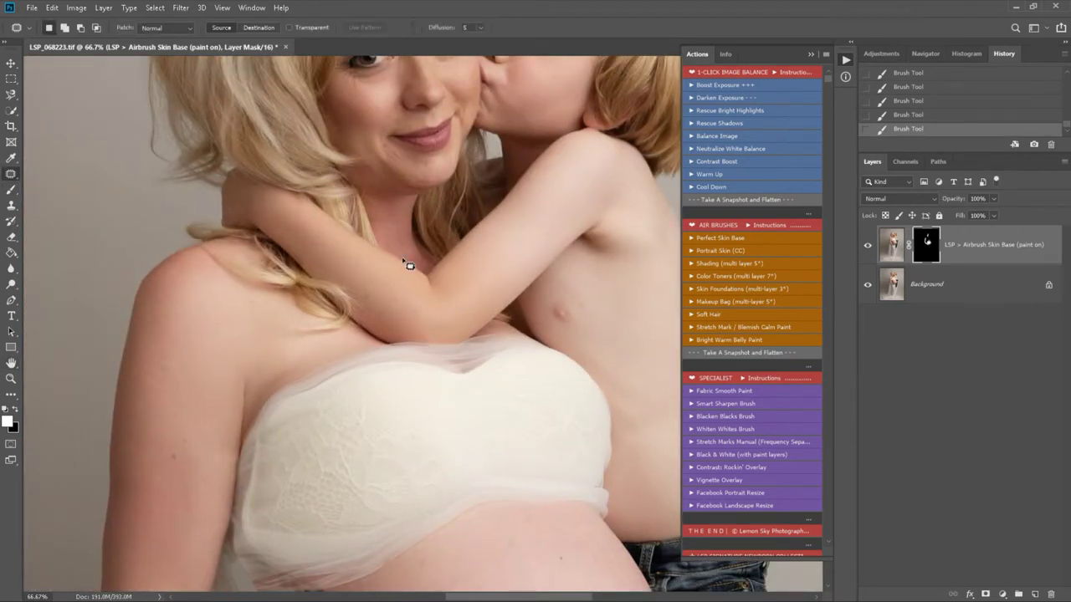
pyautogui.press('b')
pyautogui.scroll(1, 424, 193)
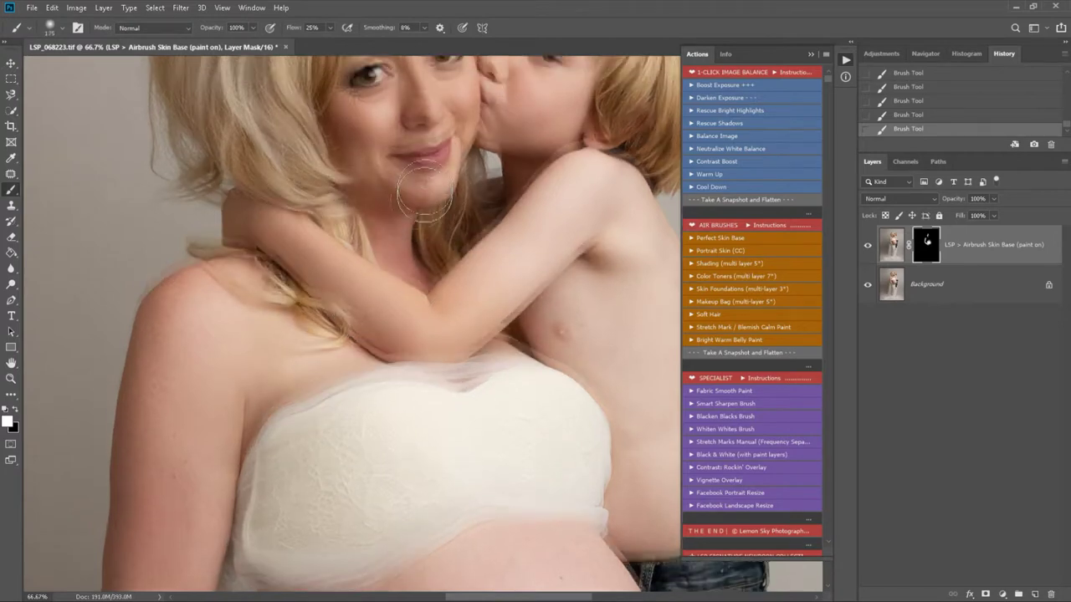
pyautogui.scroll(2, 424, 192)
pyautogui.press('[')
pyautogui.press('[')
pyautogui.press('[')
pyautogui.press('[')
pyautogui.press('[')
pyautogui.press('[')
pyautogui.press('[')
pyautogui.scroll(2, 407, 104)
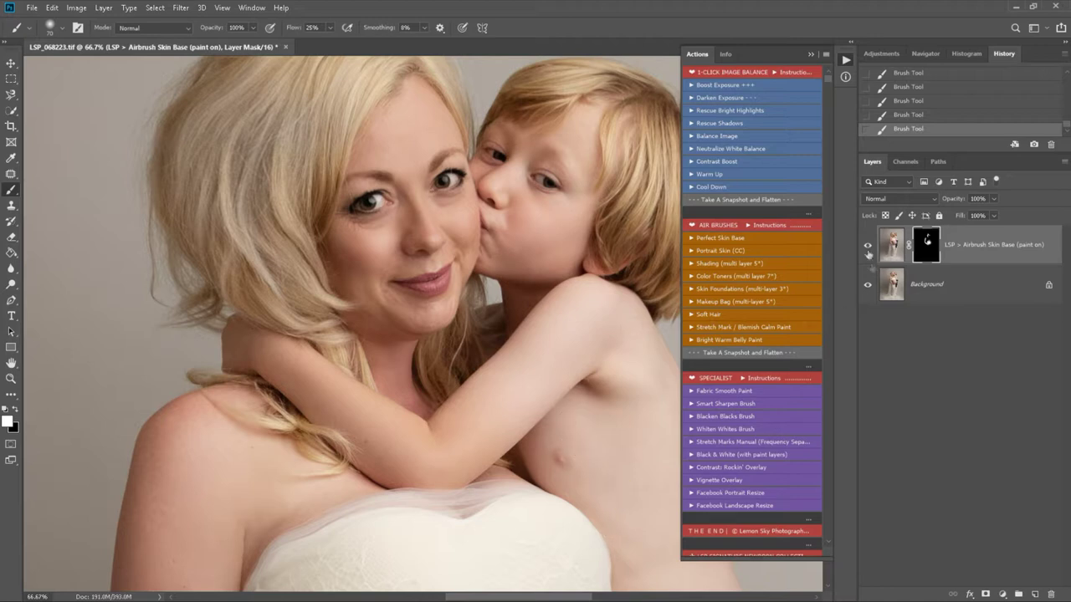
# Compare the portrait with and without the skin base, then take a snapshot and flatten the image.
pyautogui.click(868, 246)
pyautogui.click(867, 246)
pyautogui.click(868, 246)
pyautogui.click(867, 246)
pyautogui.click(755, 353)
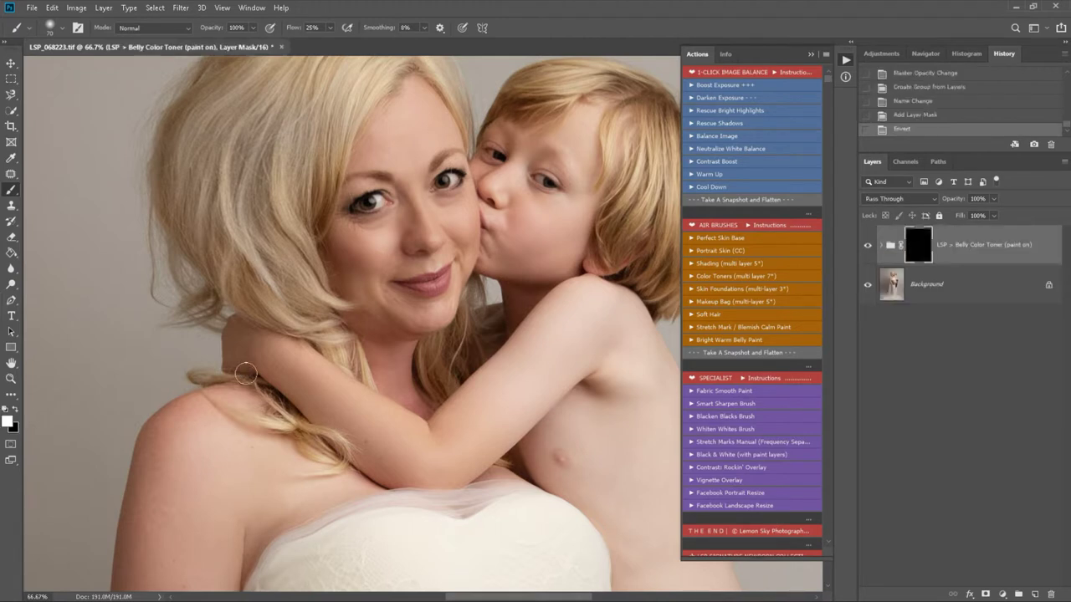
# Paint the Belly Color Toner over the woman's belly with the brush enlarged to 600 px.
pyautogui.hotkey('alt', 'space')
pyautogui.keyDown('alt'); pyautogui.click(432, 453); pyautogui.keyUp('alt')
pyautogui.keyDown('alt'); pyautogui.click(432, 452); pyautogui.keyUp('alt')
pyautogui.press('space')
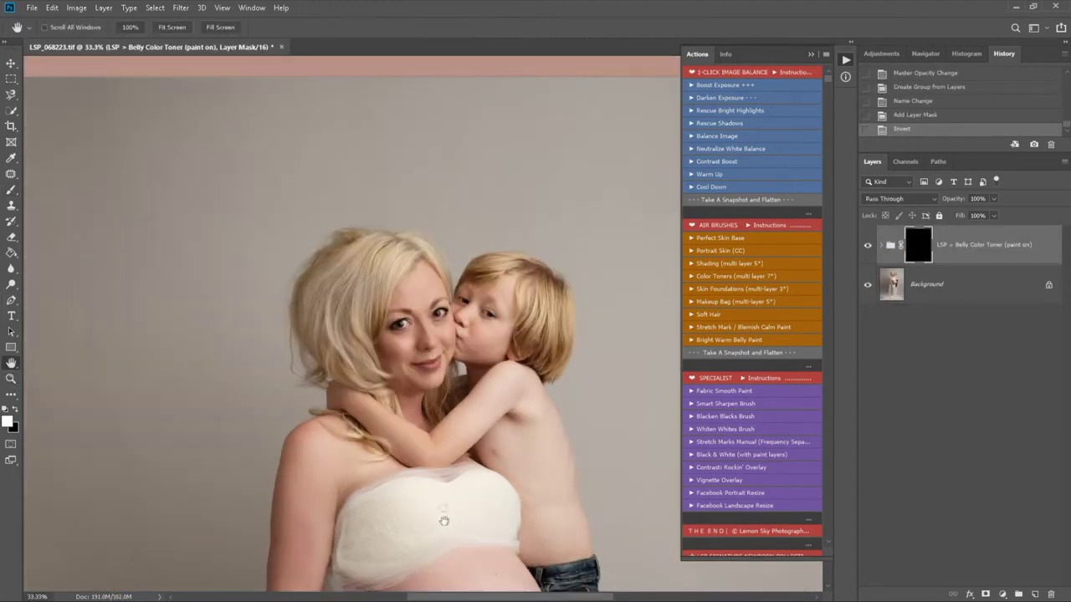
pyautogui.moveTo(445, 521); pyautogui.dragTo(346, 258)
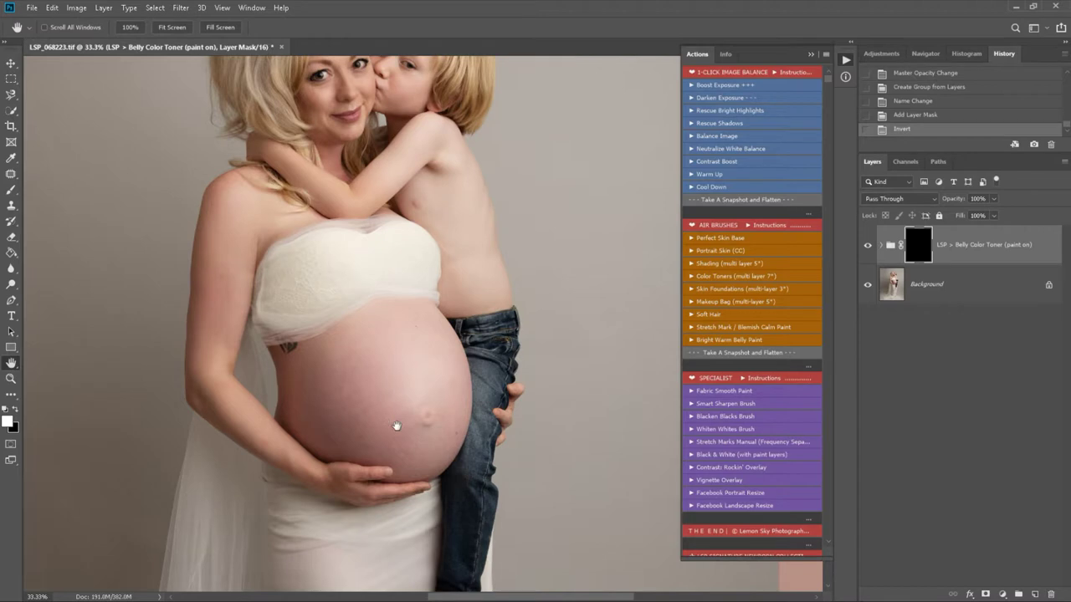
pyautogui.press('b')
pyautogui.press(']')
pyautogui.press(']')
pyautogui.press(']')
pyautogui.press(']')
pyautogui.press(']')
pyautogui.press(']')
pyautogui.press(']')
pyautogui.press(']')
pyautogui.press(']')
pyautogui.press(']')
pyautogui.click(397, 425)
pyautogui.moveTo(384, 428)
pyautogui.mouseDown()
pyautogui.moveTo(355, 350)
pyautogui.moveTo(402, 443)
pyautogui.moveTo(427, 462)
pyautogui.mouseUp()
pyautogui.moveTo(453, 482)
pyautogui.mouseDown()
pyautogui.moveTo(444, 385)
pyautogui.moveTo(397, 434)
pyautogui.mouseUp()
# Paint the color toner along the woman's arm and shoulder, then reduce the brush to 175 px for her neck.
pyautogui.moveTo(316, 430)
pyautogui.mouseDown()
pyautogui.moveTo(328, 369)
pyautogui.moveTo(232, 274)
pyautogui.mouseUp()
pyautogui.moveTo(206, 309)
pyautogui.mouseDown()
pyautogui.moveTo(173, 298)
pyautogui.moveTo(205, 294)
pyautogui.moveTo(221, 198)
pyautogui.mouseUp()
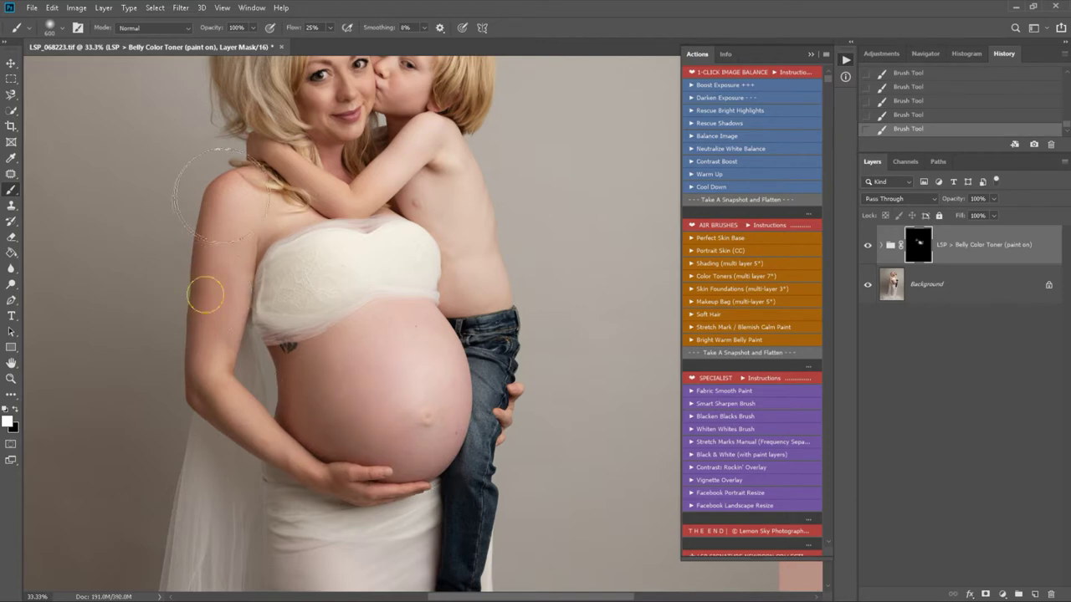
pyautogui.scroll(1, 368, 230)
pyautogui.press('[')
pyautogui.press('[')
pyautogui.press('[')
pyautogui.press('[')
pyautogui.press('[')
pyautogui.press('[')
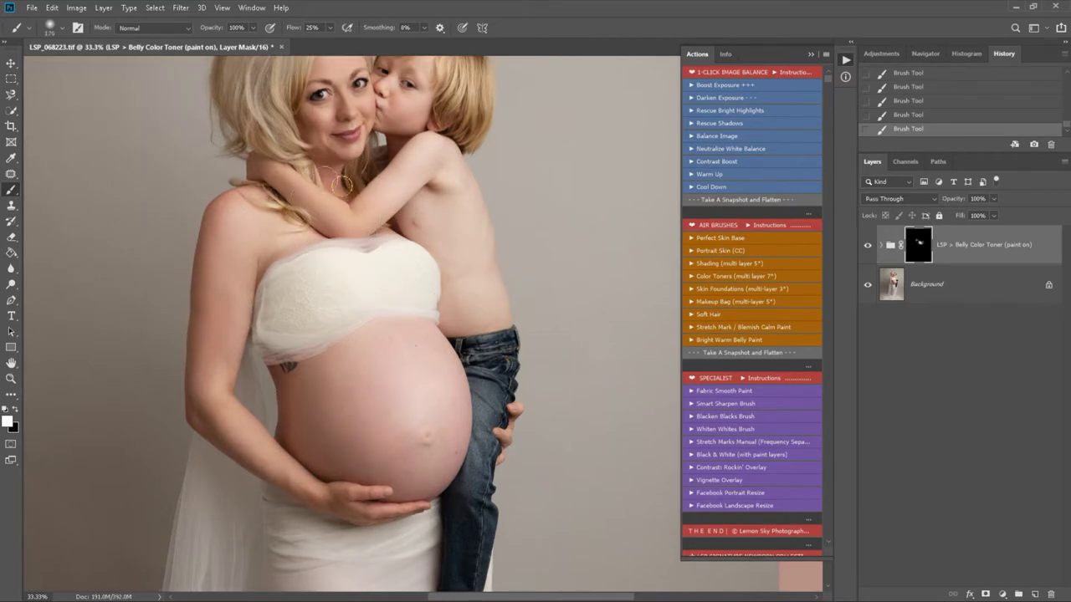
# Refine the color toner mask around the hand below the belly with the 175 px brush in black.
pyautogui.scroll(-2, 406, 349)
pyautogui.press('x')
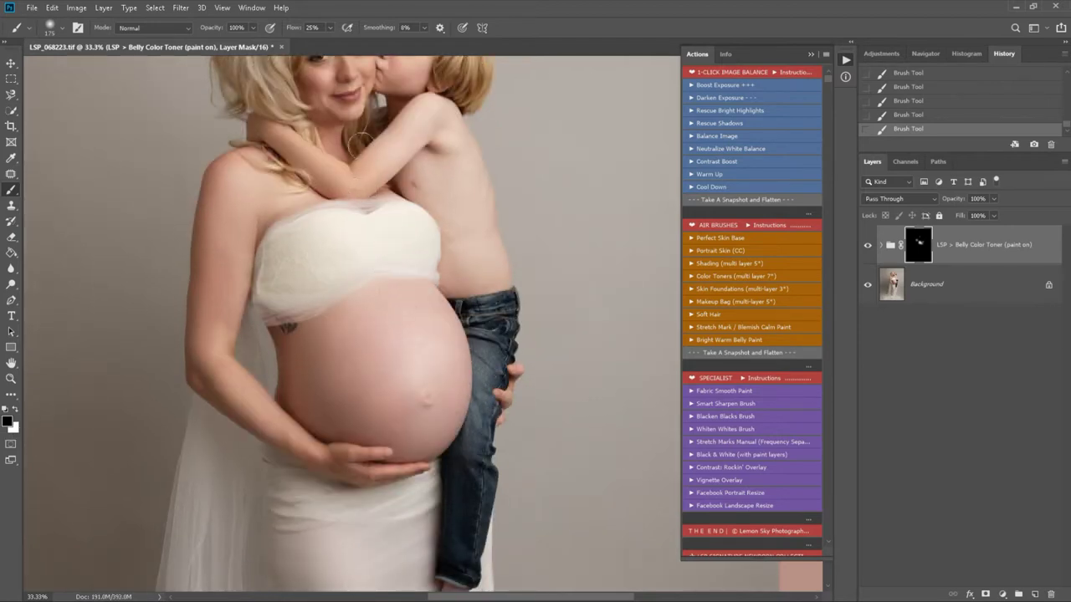
pyautogui.scroll(-4, 419, 385)
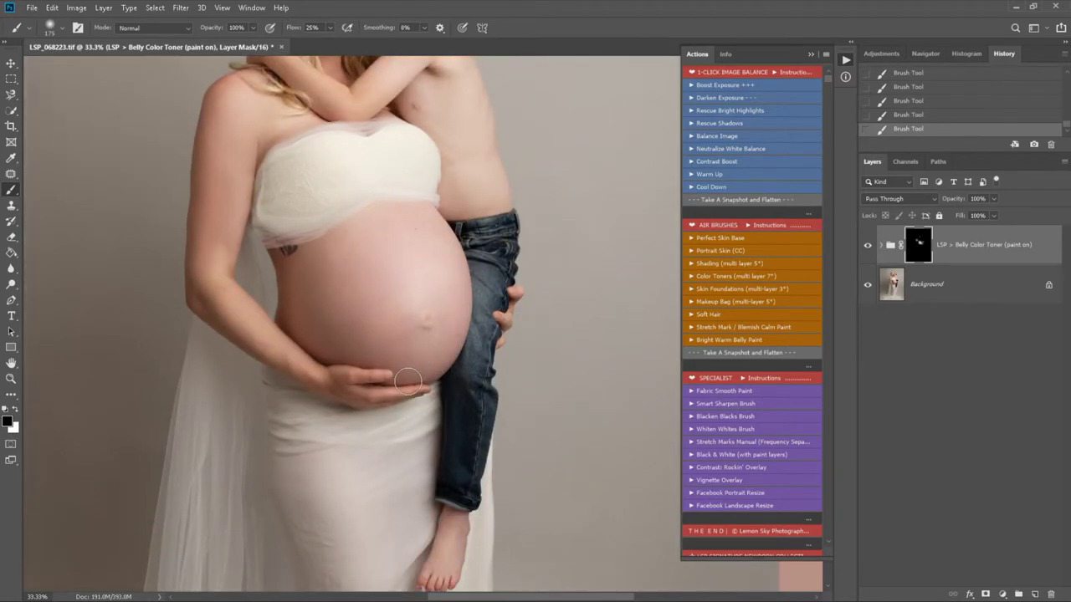
pyautogui.press('x')
# Enlarge the brush to 500 px and paint the color toner in white over the woman's chest and shoulder.
pyautogui.press(']')
pyautogui.press(']')
pyautogui.press(']')
pyautogui.scroll(-6, 469, 393)
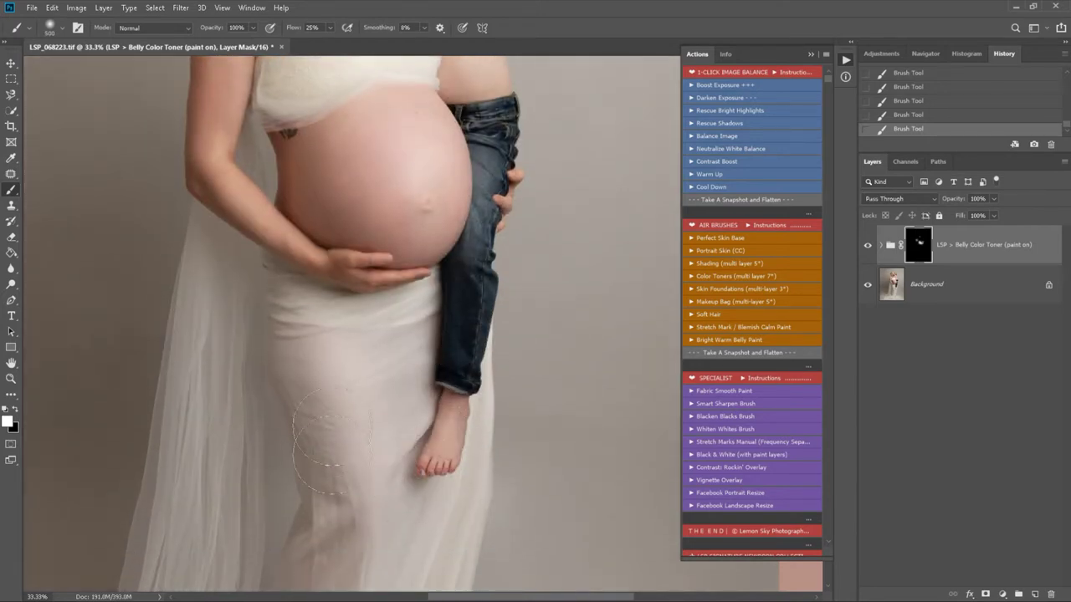
pyautogui.scroll(10, 415, 350)
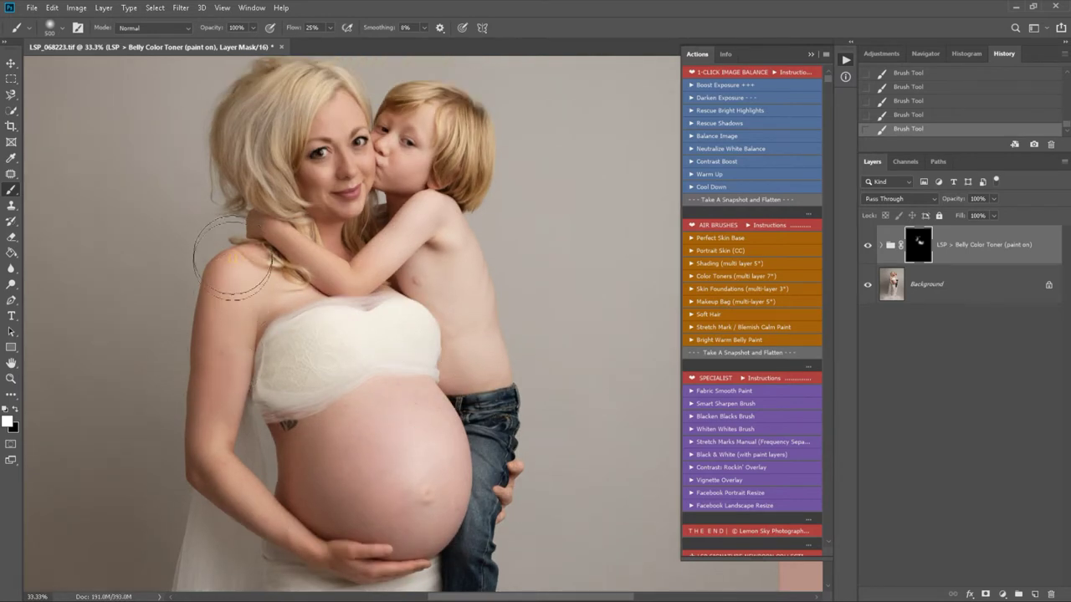
pyautogui.moveTo(326, 356); pyautogui.dragTo(272, 270)
pyautogui.press('x')
pyautogui.press('x')
# Compare the portrait with and without the belly color toner, then take a snapshot and flatten the image.
pyautogui.click(867, 246)
pyautogui.click(868, 246)
pyautogui.click(735, 355)
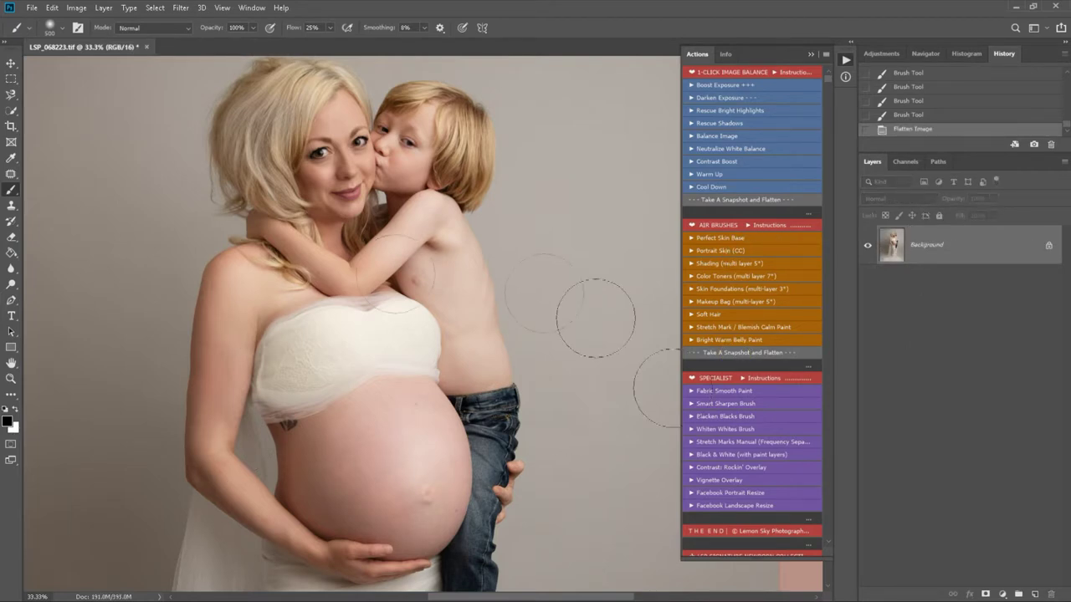
# Run the Color Toners action and paint Lighten Reds over the faces of the woman and boy with a 175 px brush.
pyautogui.click(733, 279)
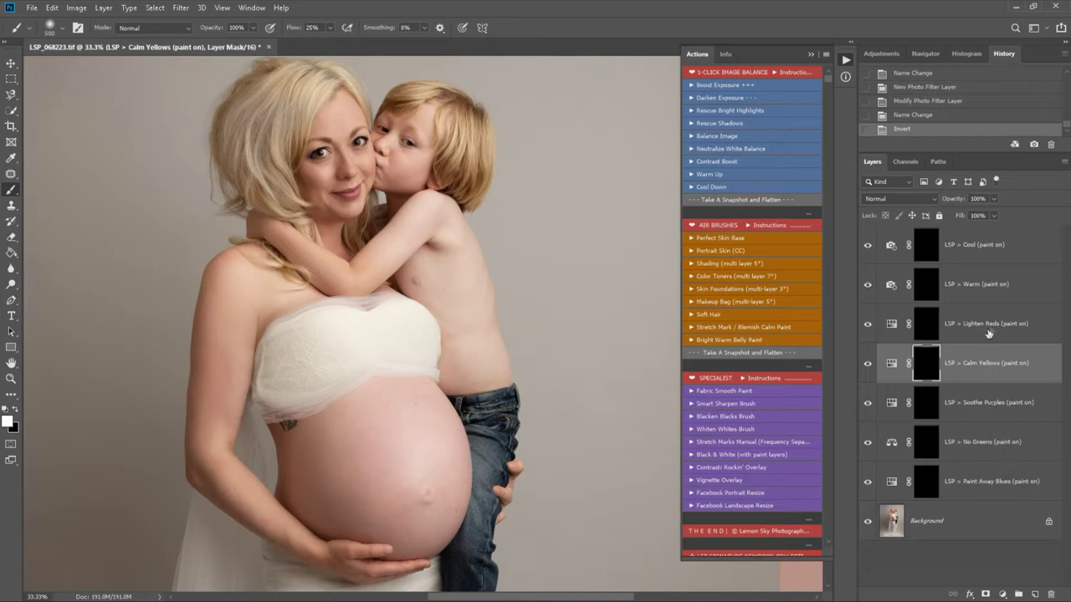
pyautogui.click(986, 334)
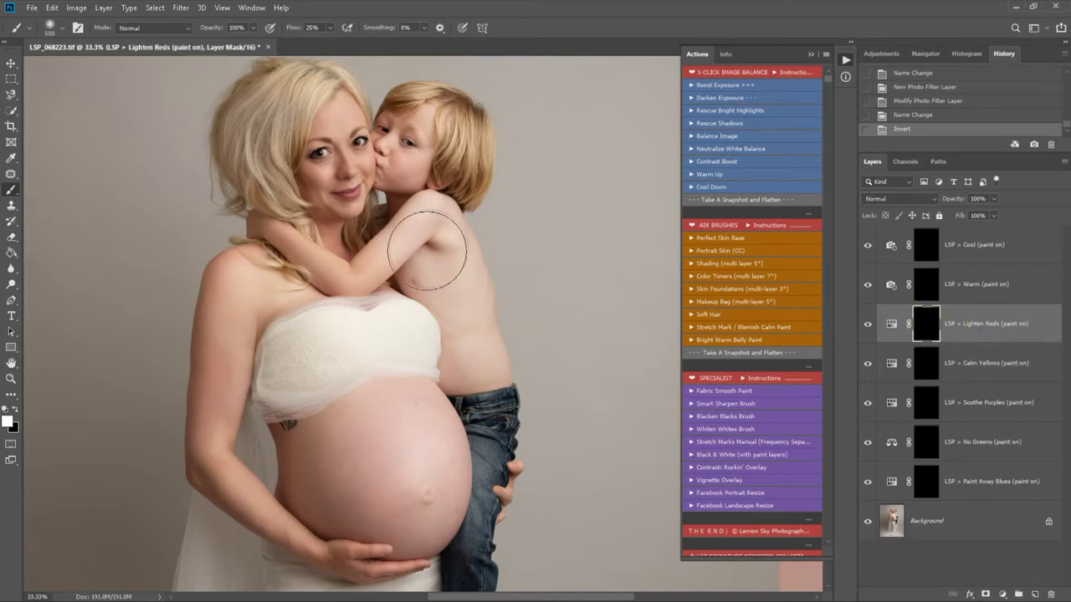
pyautogui.press('[')
pyautogui.press('[')
pyautogui.press('[')
pyautogui.press('[')
pyautogui.press('[')
pyautogui.click(351, 183)
pyautogui.click(333, 124)
pyautogui.click(328, 114)
pyautogui.click(328, 103)
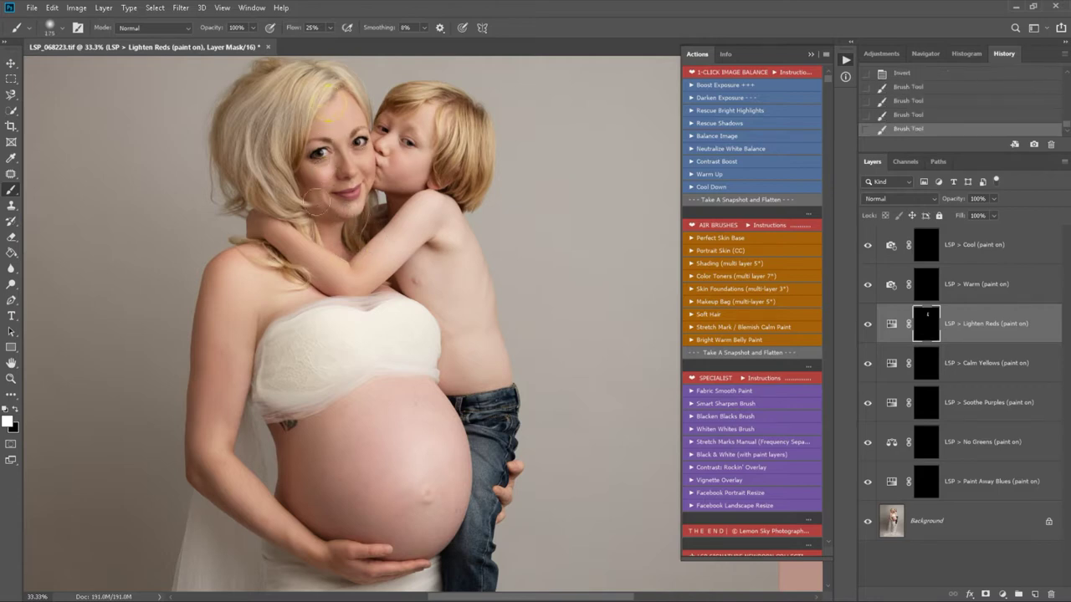
pyautogui.click(410, 114)
# Paint Lighten Reds down the woman's arm, then across her belly with a 600 px brush.
pyautogui.scroll(-2, 438, 222)
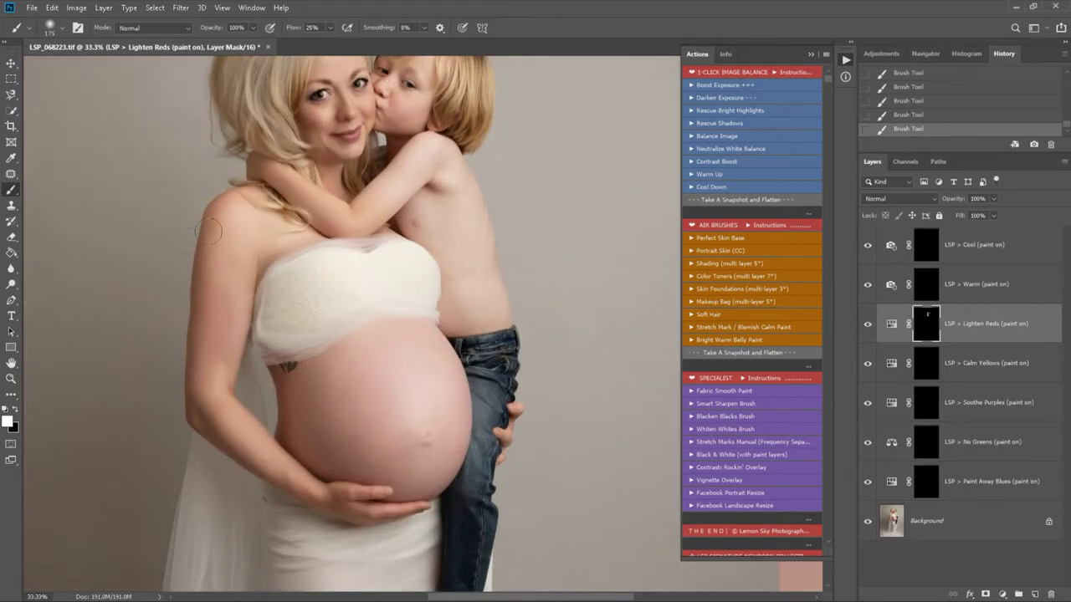
pyautogui.moveTo(208, 231)
pyautogui.mouseDown()
pyautogui.moveTo(233, 209)
pyautogui.moveTo(219, 351)
pyautogui.mouseUp()
pyautogui.press(']')
pyautogui.press(']')
pyautogui.press(']')
pyautogui.press(']')
pyautogui.press(']')
pyautogui.press(']')
pyautogui.press(']')
pyautogui.press(']')
pyautogui.moveTo(366, 427); pyautogui.dragTo(421, 416)
pyautogui.scroll(-2, 421, 416)
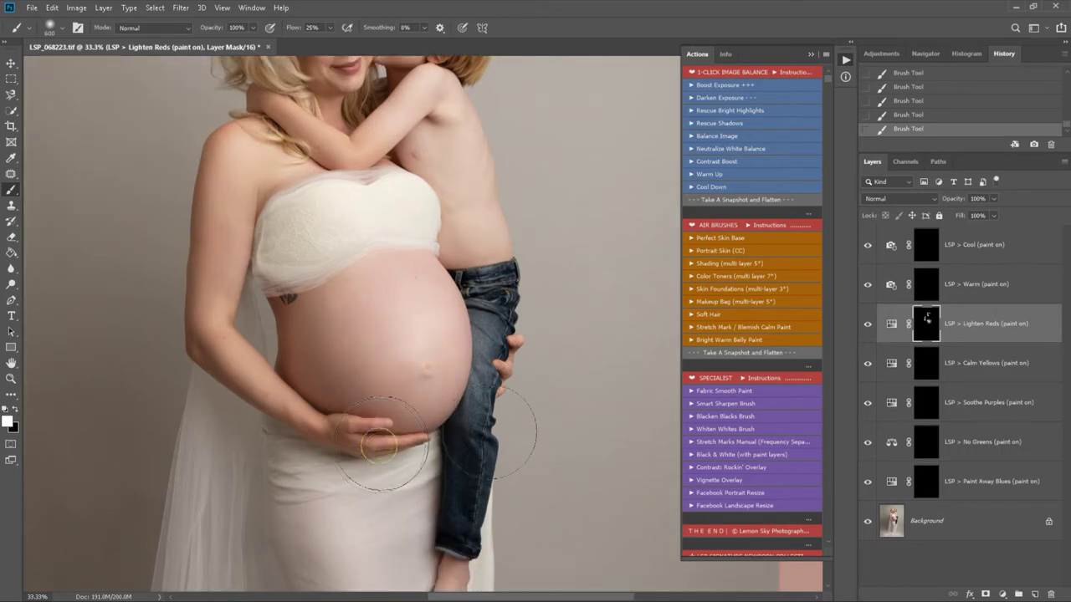
pyautogui.scroll(2, 590, 415)
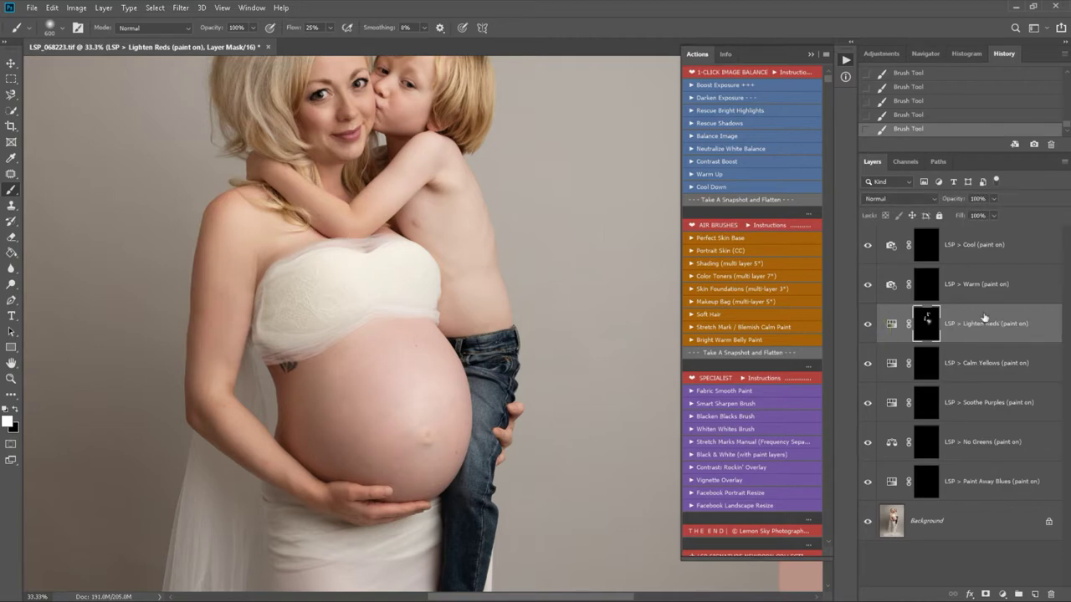
# Select the Warm toner mask, then the Cool toner mask.
pyautogui.scroll(2, 988, 320)
pyautogui.click(926, 291)
pyautogui.click(925, 255)
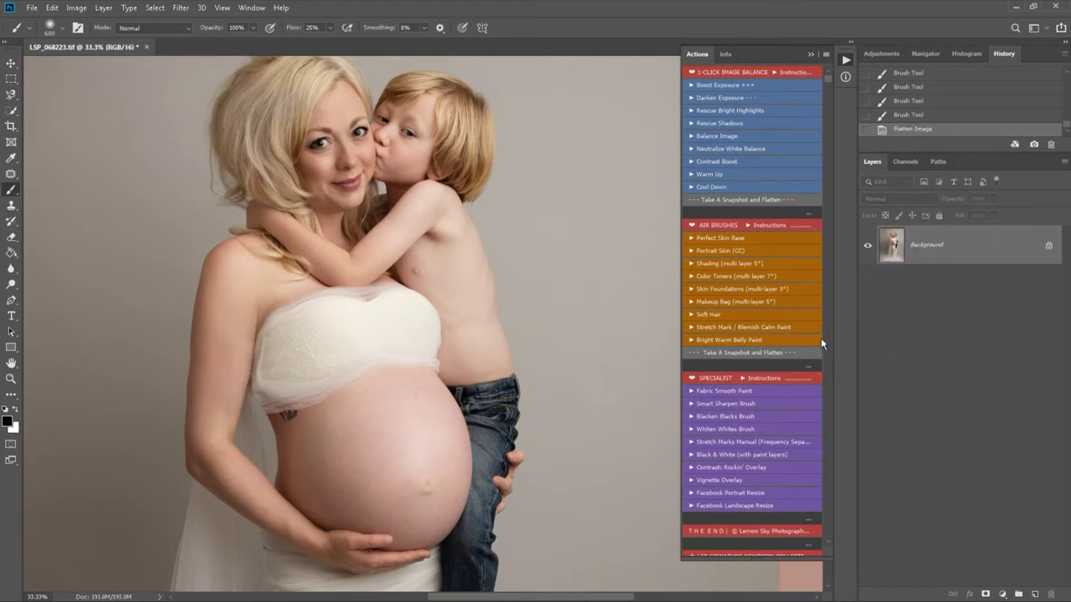
# Run the Makeup Bag action and reduce the brush to 90 px for close work on the woman's face.
pyautogui.click(734, 303)
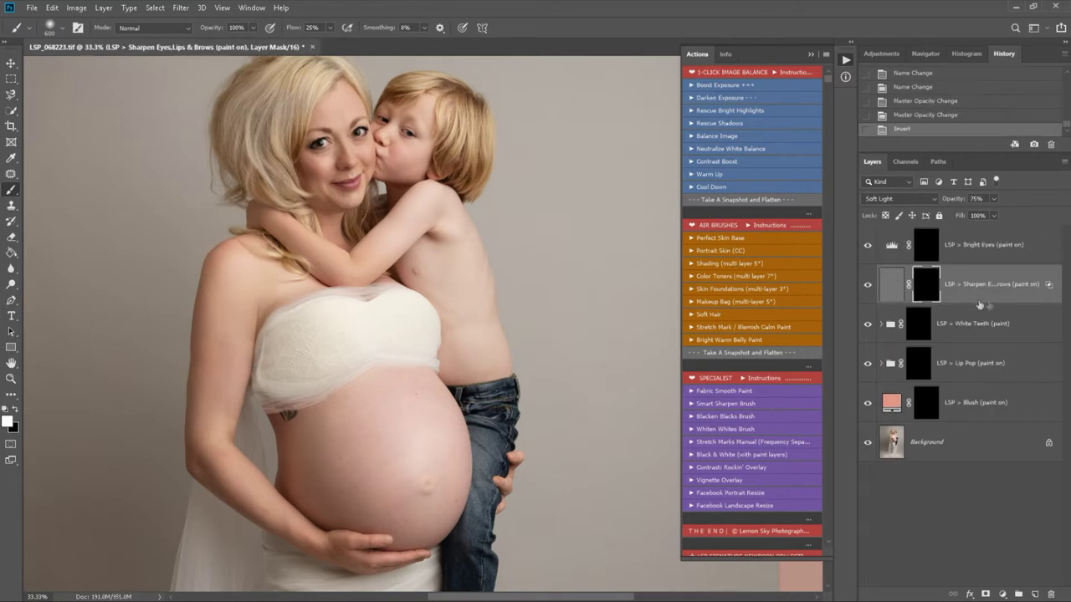
pyautogui.press('z')
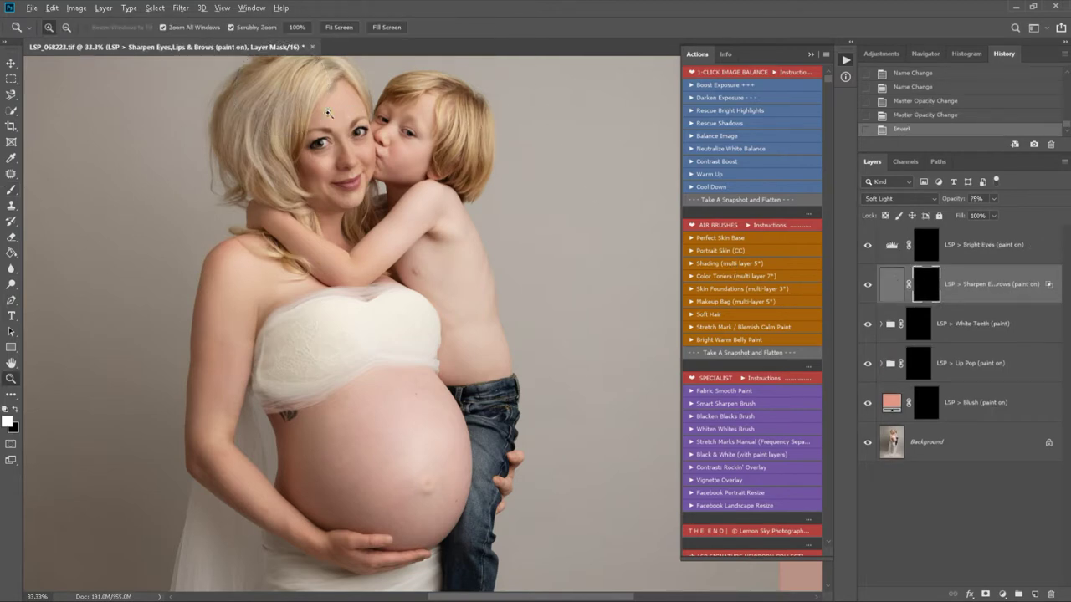
pyautogui.moveTo(330, 115); pyautogui.dragTo(382, 152)
pyautogui.press('b')
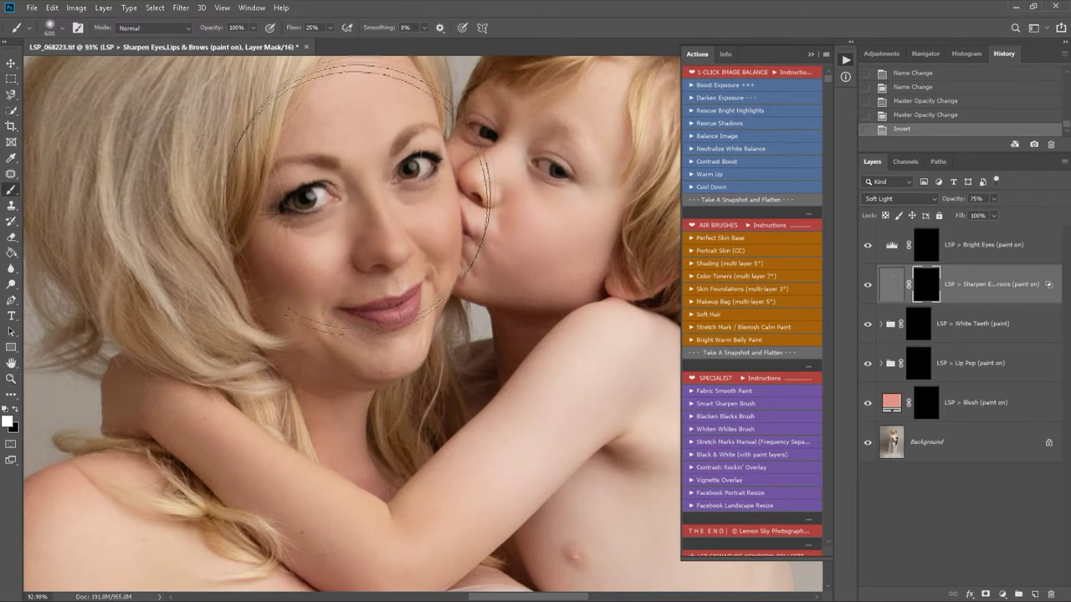
pyautogui.press('[')
pyautogui.press('[')
pyautogui.press('[')
pyautogui.press('[')
pyautogui.press('[')
pyautogui.press('[')
pyautogui.press('[')
pyautogui.press('[')
pyautogui.press('[')
pyautogui.press('[')
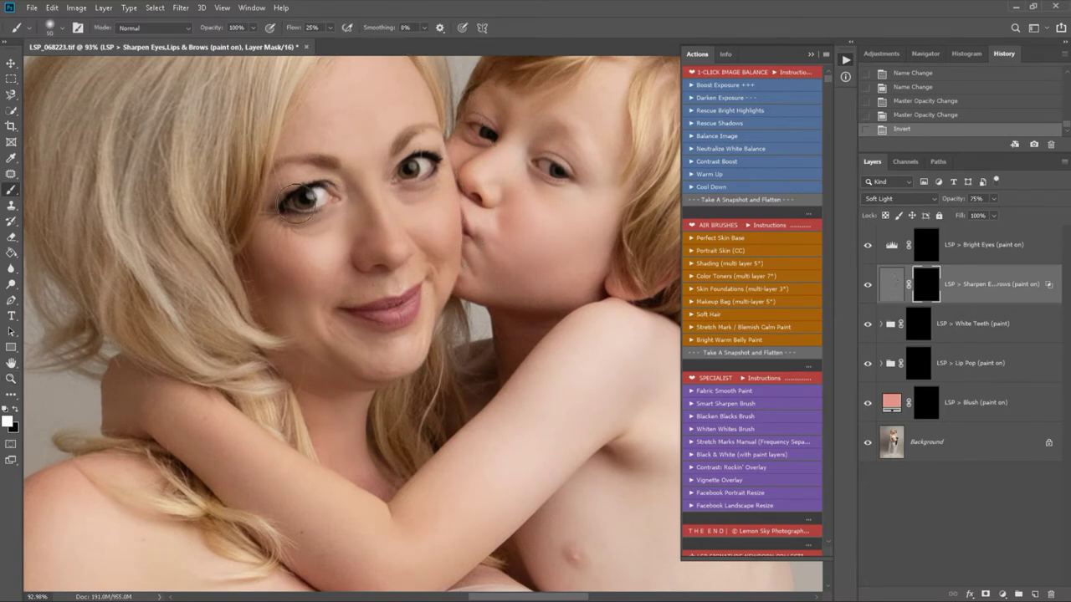
# Paint the Sharpen Eyes, Lips & Brows layer over the woman's brows, eyes and lips.
pyautogui.moveTo(286, 165); pyautogui.dragTo(333, 166)
pyautogui.moveTo(403, 141)
pyautogui.mouseDown()
pyautogui.moveTo(436, 147)
pyautogui.moveTo(416, 165)
pyautogui.mouseUp()
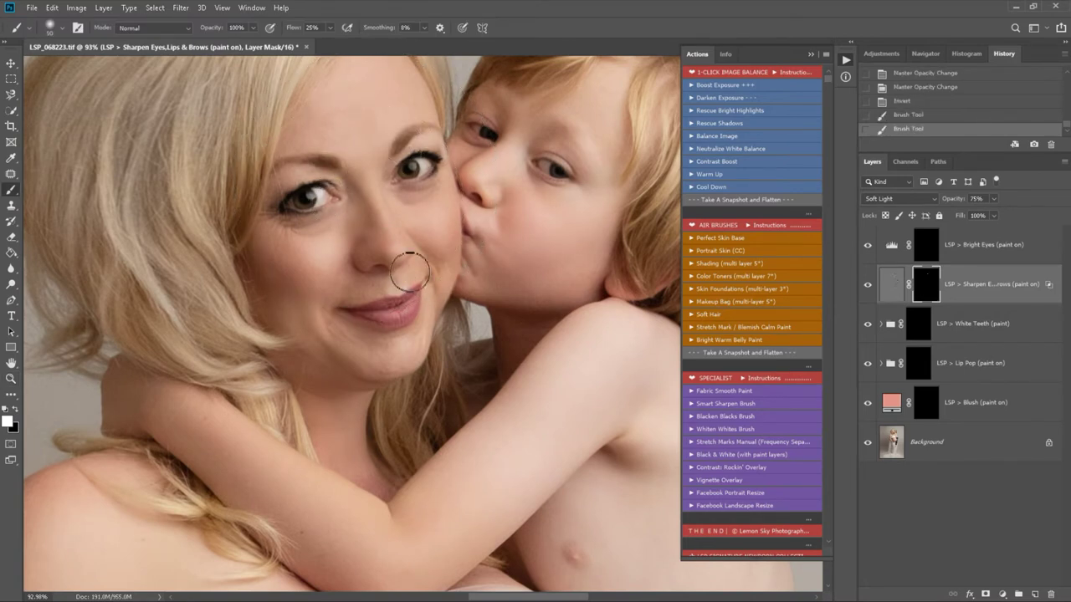
pyautogui.moveTo(410, 275)
pyautogui.mouseDown()
pyautogui.moveTo(382, 308)
pyautogui.moveTo(414, 322)
pyautogui.moveTo(410, 303)
pyautogui.mouseUp()
# Apply Lip Pop to the woman's lips and paint Blush on both her cheeks with a 175 px brush.
pyautogui.click(920, 328)
pyautogui.click(924, 366)
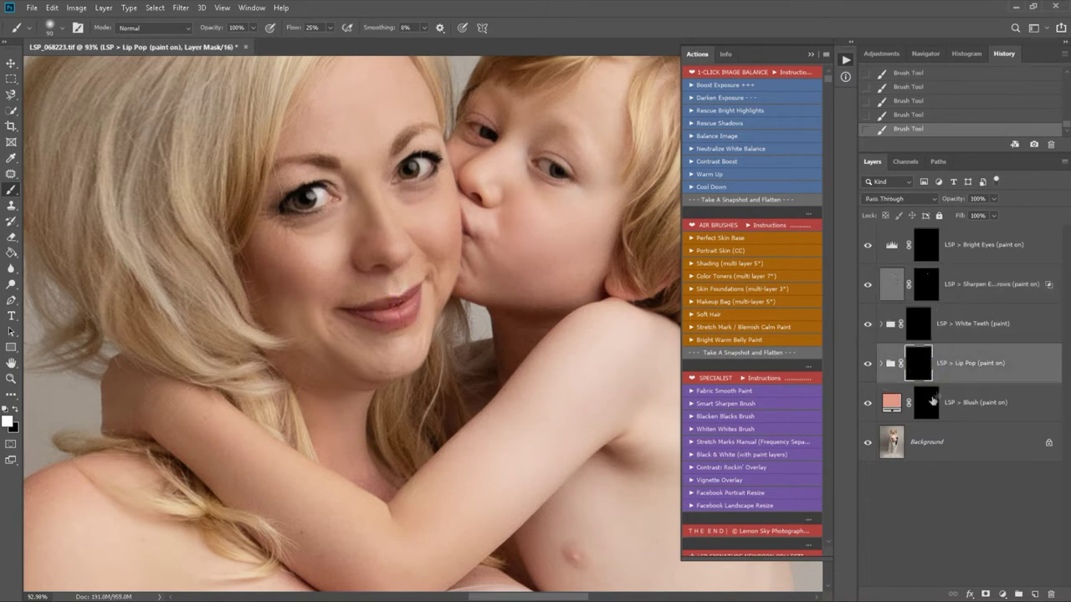
pyautogui.click(925, 402)
pyautogui.press(']')
pyautogui.press(']')
pyautogui.press(']')
pyautogui.press(']')
pyautogui.click(318, 241)
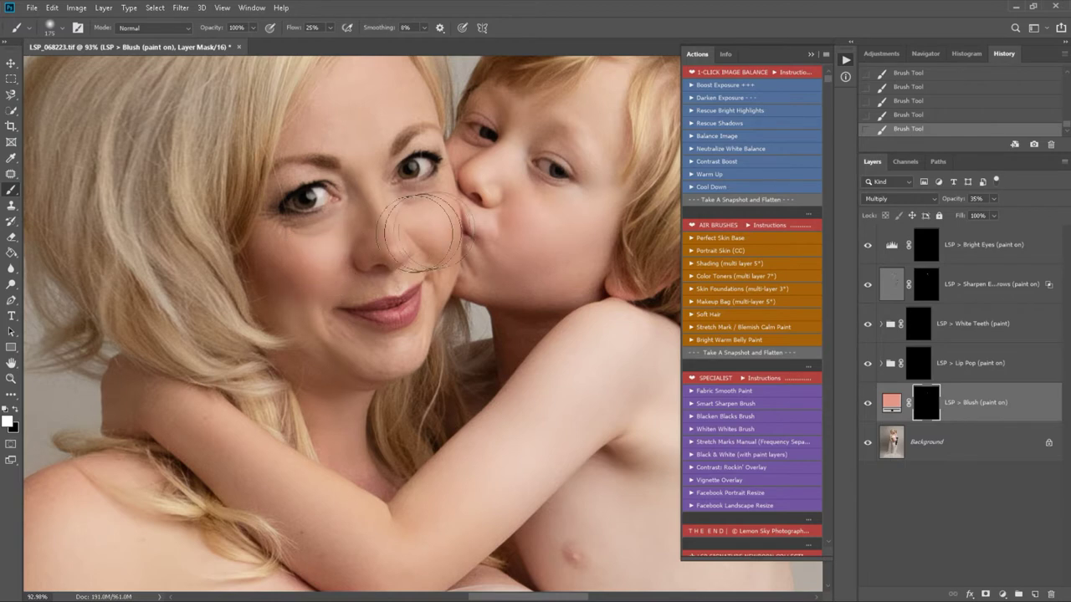
pyautogui.click(435, 220)
# Paint Bright Eyes over the woman's irises with a much smaller brush.
pyautogui.click(926, 245)
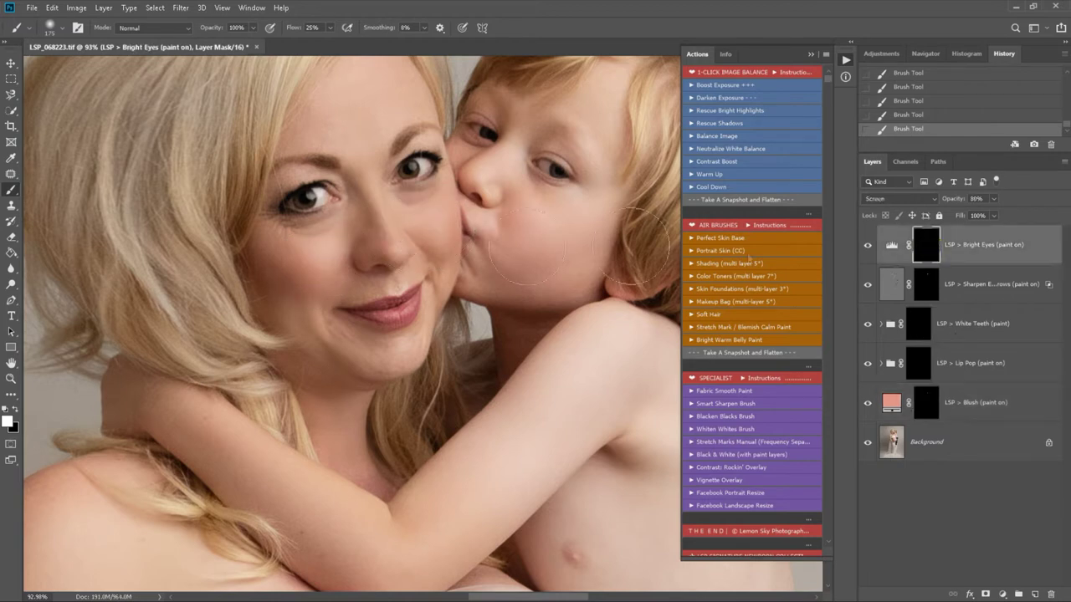
pyautogui.press('[')
pyautogui.press('[')
pyautogui.press('[')
pyautogui.press('[')
pyautogui.press('[')
pyautogui.press('[')
pyautogui.press('[')
pyautogui.press('[')
pyautogui.click(414, 171)
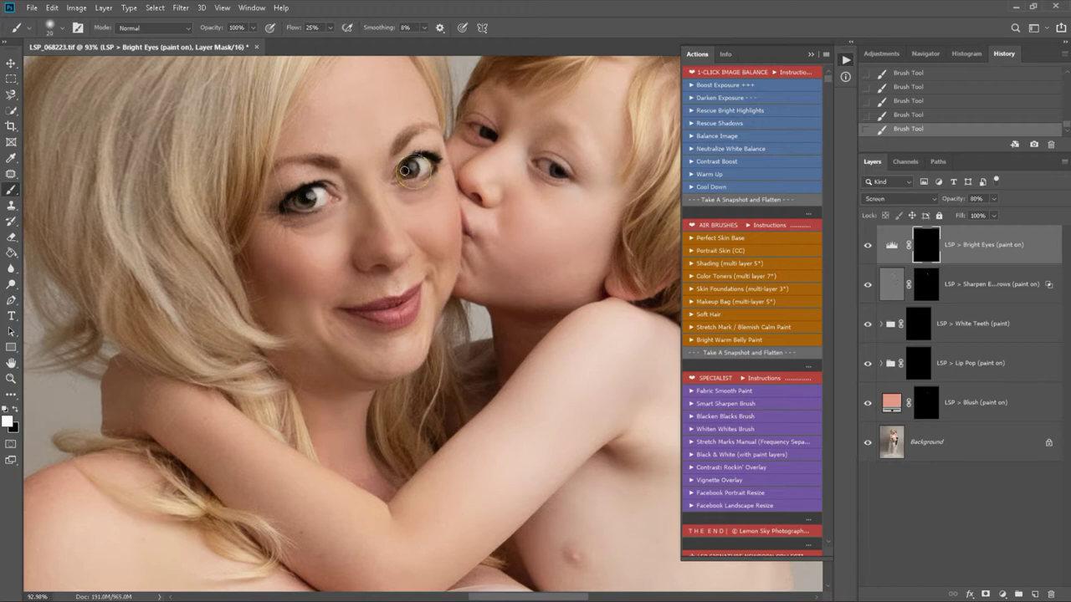
pyautogui.press('z')
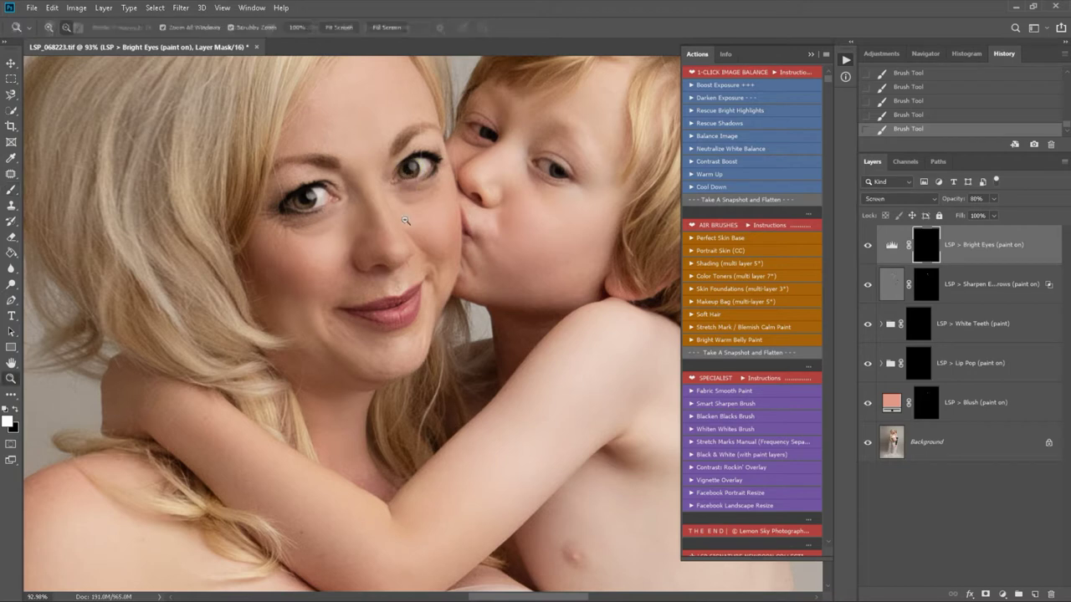
# Take a snapshot and flatten the makeup layers, and run the Shading multi-layer action.
pyautogui.keyDown('alt'); pyautogui.click(406, 222); pyautogui.keyUp('alt')
pyautogui.keyDown('alt'); pyautogui.click(406, 222); pyautogui.keyUp('alt')
pyautogui.keyDown('alt'); pyautogui.click(406, 222); pyautogui.keyUp('alt')
pyautogui.scroll(-1, 456, 315)
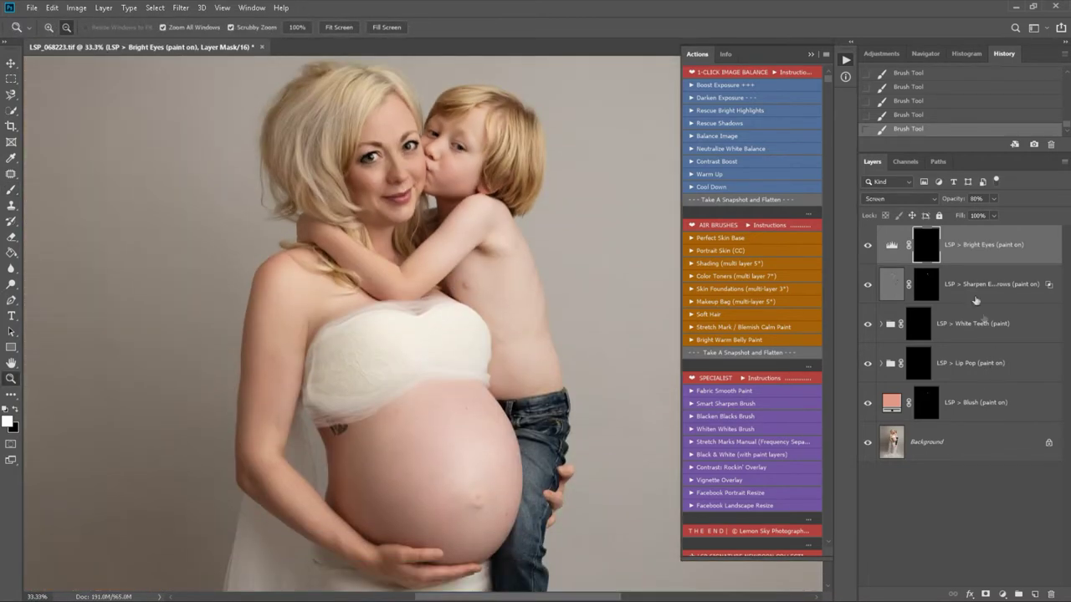
pyautogui.click(748, 352)
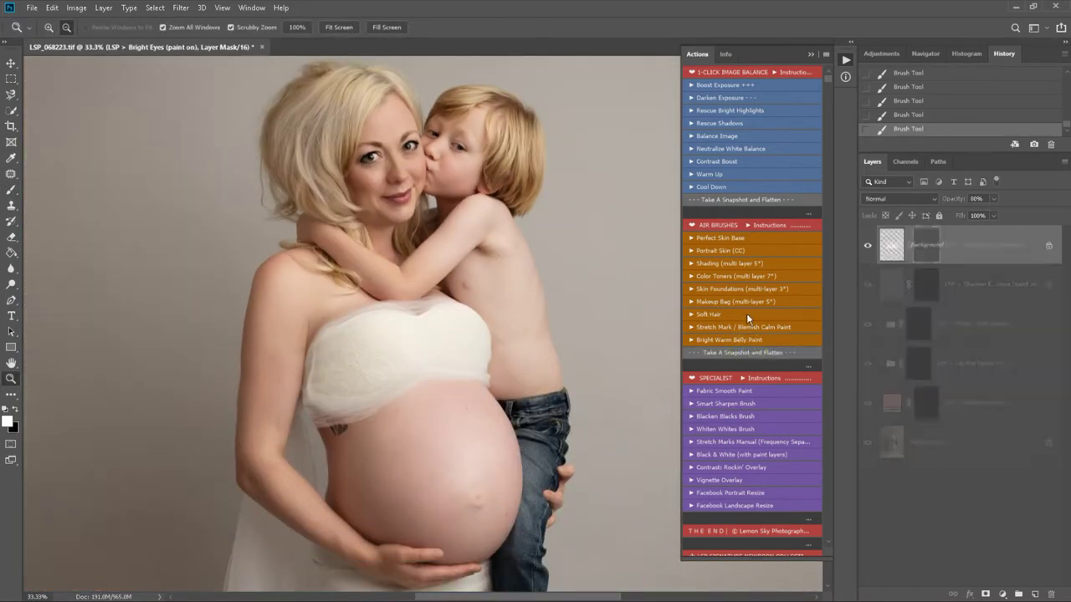
pyautogui.click(725, 262)
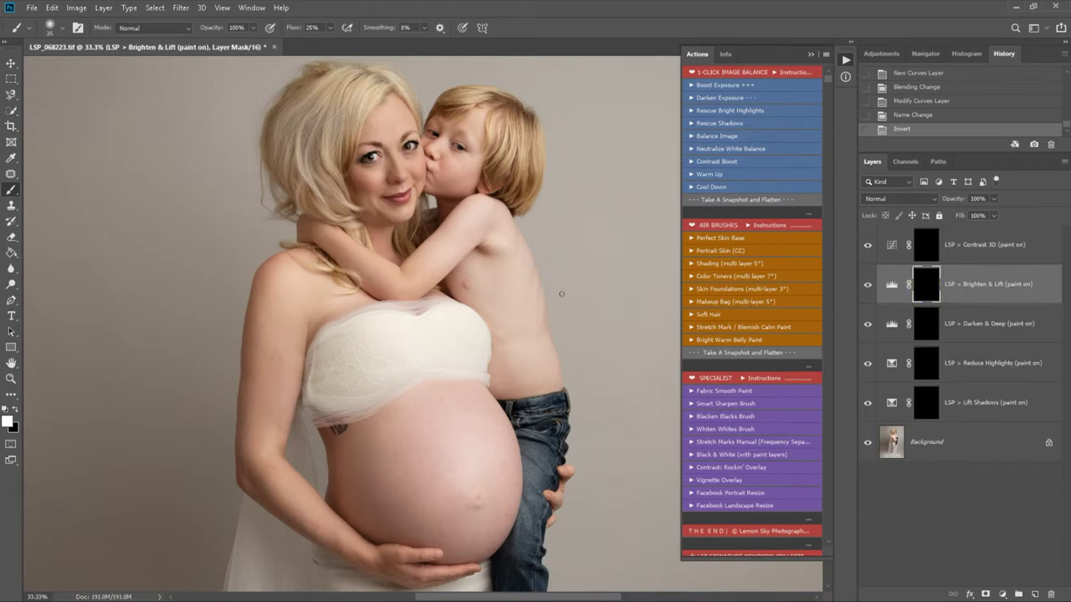
# Enlarge the brush to 700 px and paint the Brighten & Lift layer over the woman's face.
pyautogui.press(']')
pyautogui.press(']')
pyautogui.press(']')
pyautogui.press(']')
pyautogui.press(']')
pyautogui.press(']')
pyautogui.press(']')
pyautogui.press(']')
pyautogui.press(']')
pyautogui.press(']')
pyautogui.press(']')
pyautogui.press(']')
pyautogui.click(389, 189)
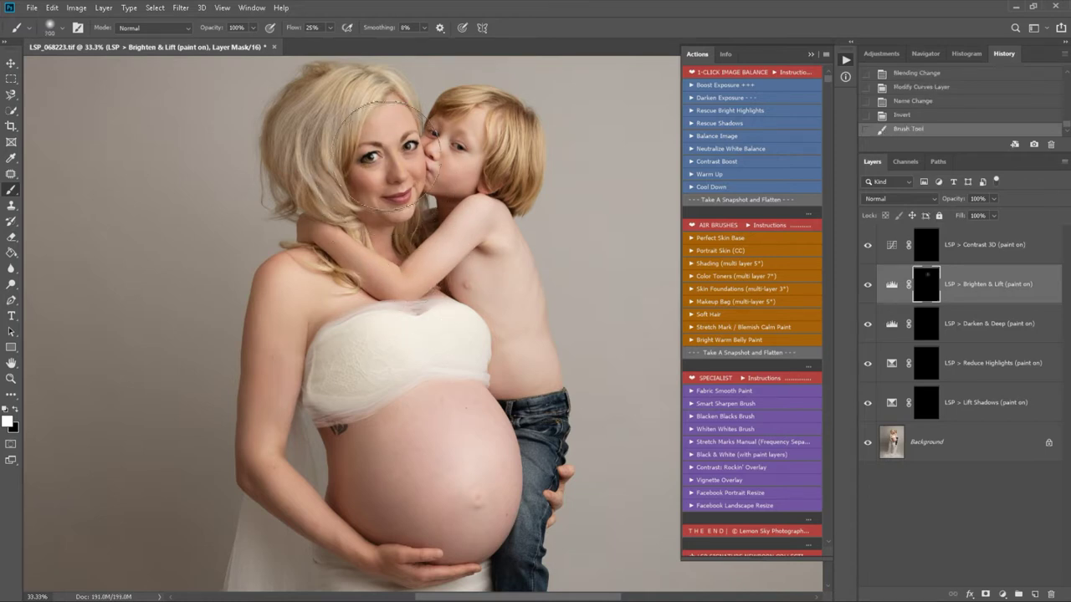
pyautogui.click(384, 172)
# Reduce the brush to 600 px and paint Brighten & Lift over the woman's neck, chest and belly.
pyautogui.press('[')
pyautogui.press('[')
pyautogui.press('[')
pyautogui.moveTo(395, 243); pyautogui.dragTo(392, 270)
pyautogui.moveTo(405, 311); pyautogui.dragTo(417, 347)
pyautogui.moveTo(454, 460); pyautogui.dragTo(443, 484)
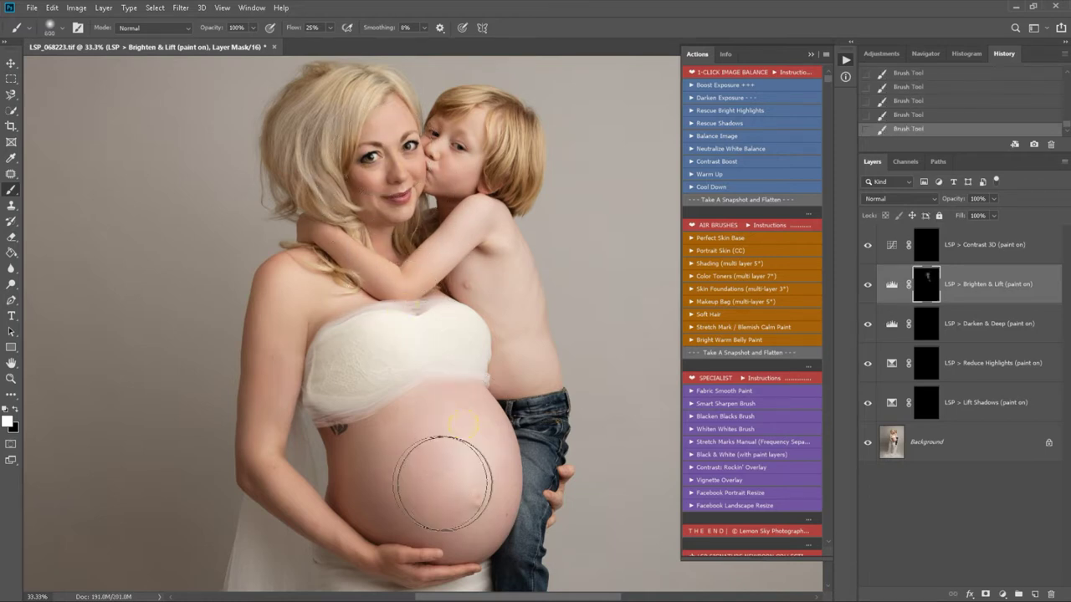
pyautogui.moveTo(468, 438)
pyautogui.mouseDown()
pyautogui.moveTo(450, 428)
pyautogui.moveTo(462, 458)
pyautogui.mouseUp()
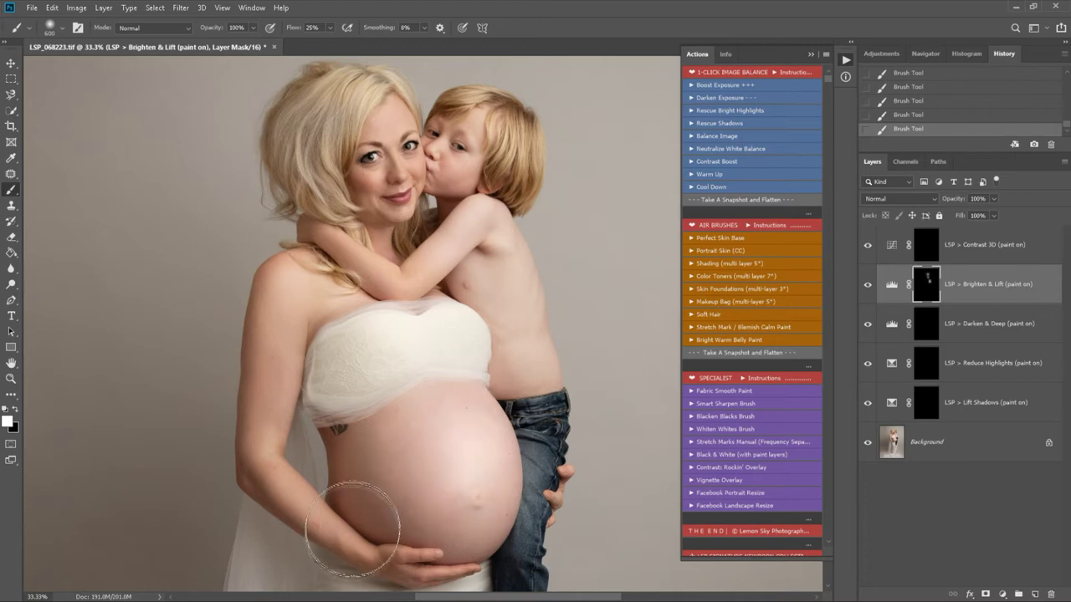
# Paint the Darken & Deep layer over the woman's shoulder and hair, starting with a 400 px brush.
pyautogui.click(927, 324)
pyautogui.press('[')
pyautogui.press('[')
pyautogui.press('[')
pyautogui.press('[')
pyautogui.press('[')
pyautogui.press('[')
pyautogui.press('[')
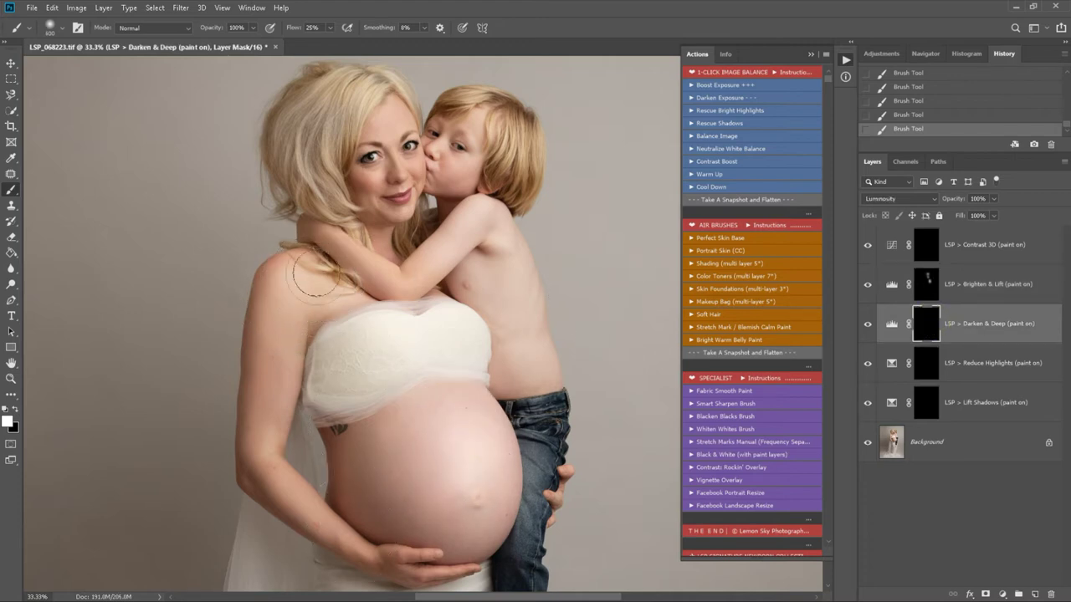
pyautogui.moveTo(335, 271); pyautogui.dragTo(355, 299)
pyautogui.moveTo(339, 207)
pyautogui.mouseDown()
pyautogui.moveTo(309, 146)
pyautogui.moveTo(355, 84)
pyautogui.moveTo(306, 98)
pyautogui.moveTo(361, 177)
pyautogui.moveTo(309, 137)
pyautogui.mouseUp()
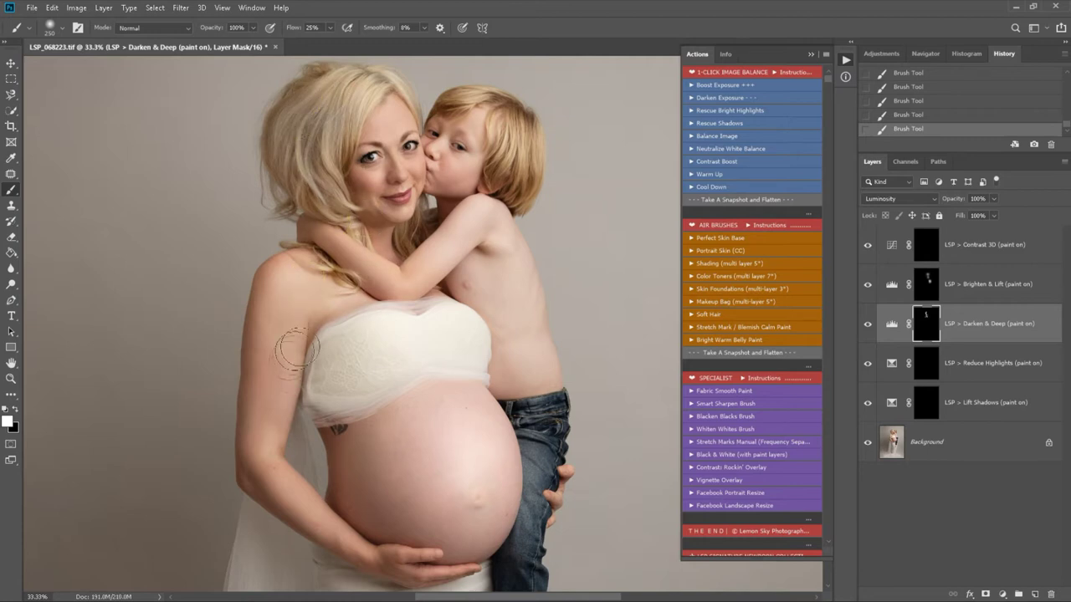
# Paint Darken & Deep along the underside of the belly and compare the image with and without the shading layers.
pyautogui.keyDown('alt'); pyautogui.click(333, 527); pyautogui.keyUp('alt')
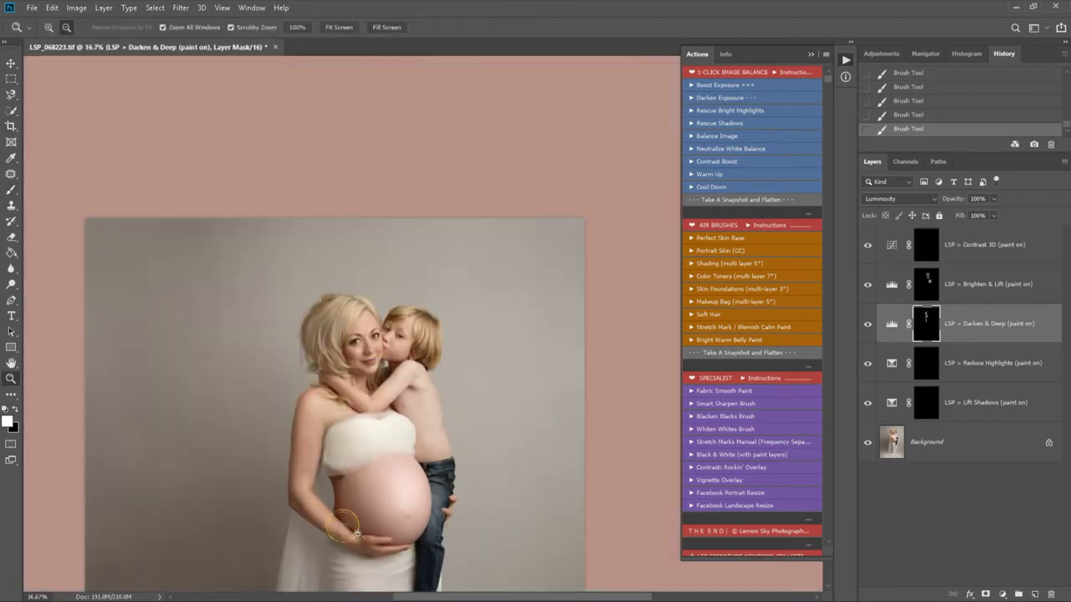
pyautogui.moveTo(378, 534); pyautogui.dragTo(366, 450)
pyautogui.rightClick(381, 430)
pyautogui.click(506, 429)
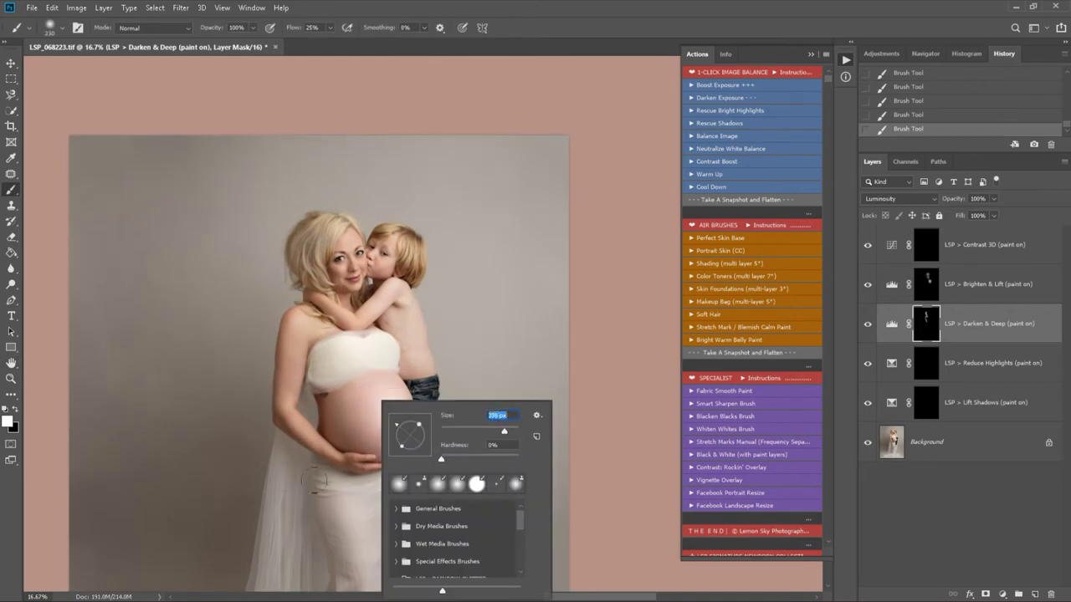
pyautogui.press('Return')
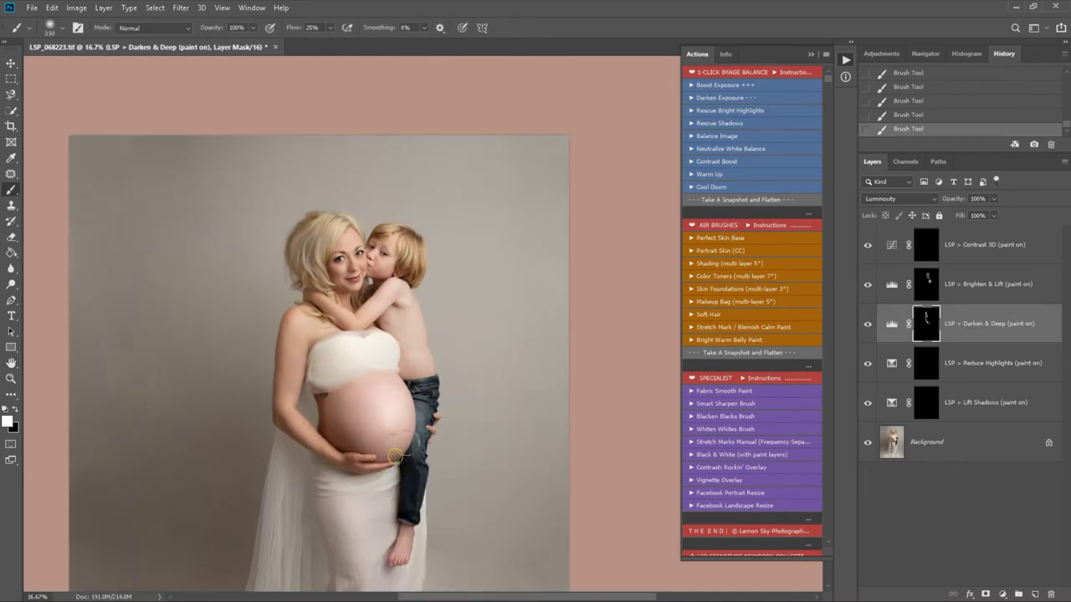
pyautogui.scroll(-3, 420, 448)
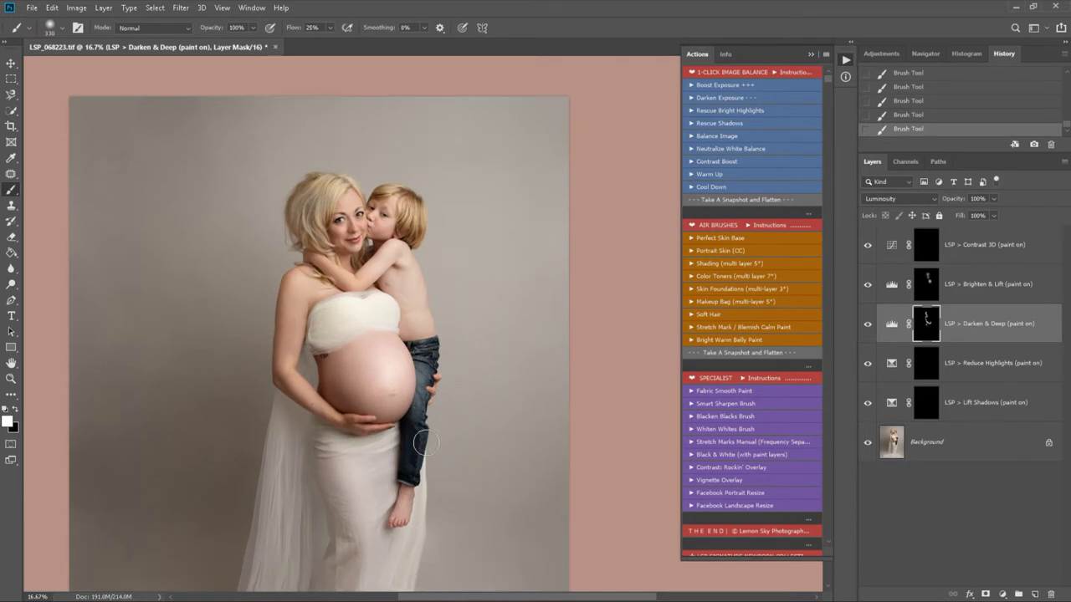
pyautogui.moveTo(868, 402); pyautogui.dragTo(867, 244)
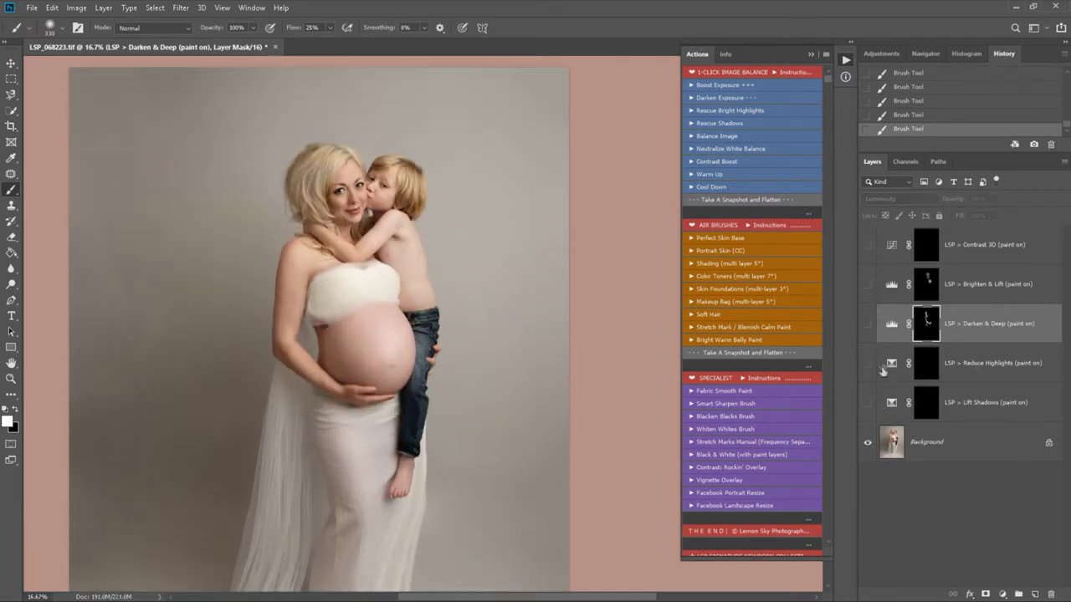
pyautogui.moveTo(871, 406); pyautogui.dragTo(867, 244)
# Paint the Contrast 3D layer over the woman's white top, belly and skirt with an 800 px brush.
pyautogui.click(927, 249)
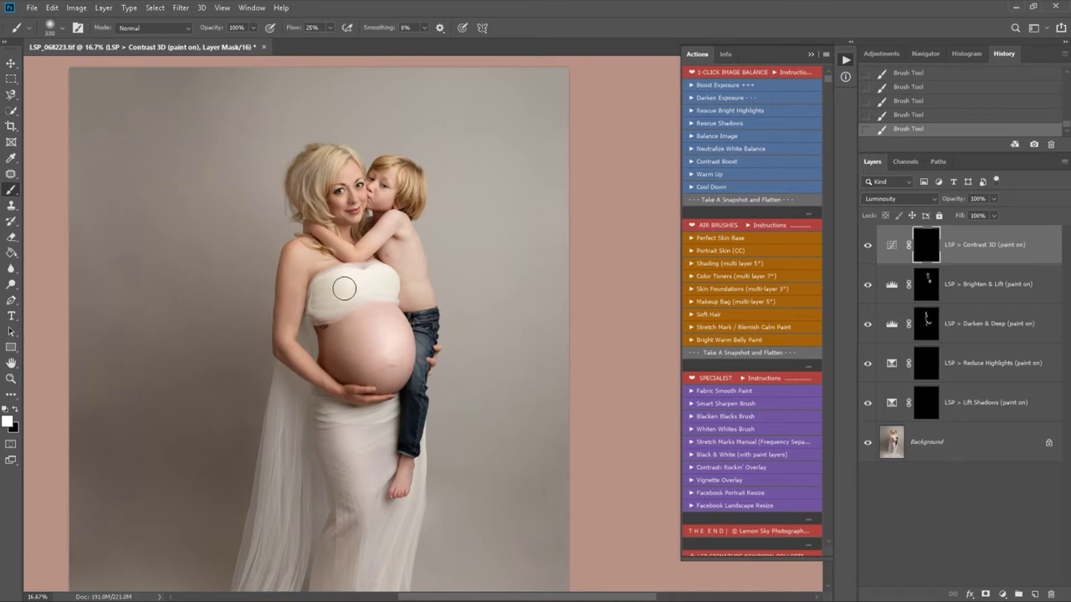
pyautogui.press(']')
pyautogui.press(']')
pyautogui.press(']')
pyautogui.press(']')
pyautogui.press(']')
pyautogui.moveTo(347, 288)
pyautogui.mouseDown()
pyautogui.moveTo(375, 337)
pyautogui.moveTo(367, 340)
pyautogui.mouseUp()
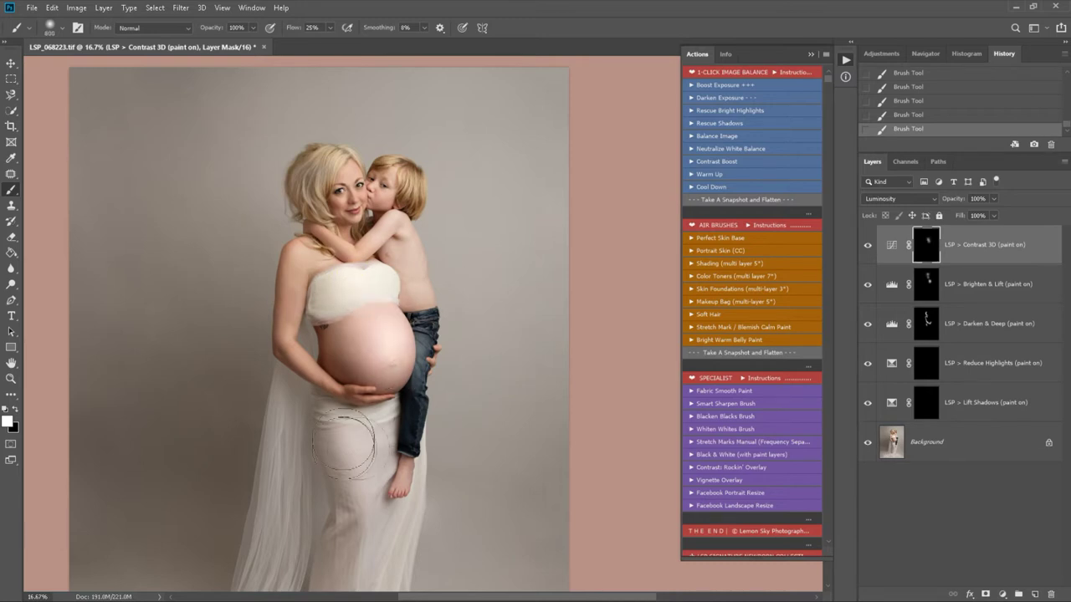
pyautogui.moveTo(343, 445)
pyautogui.mouseDown()
pyautogui.moveTo(378, 468)
pyautogui.moveTo(414, 441)
pyautogui.mouseUp()
pyautogui.scroll(-3, 411, 440)
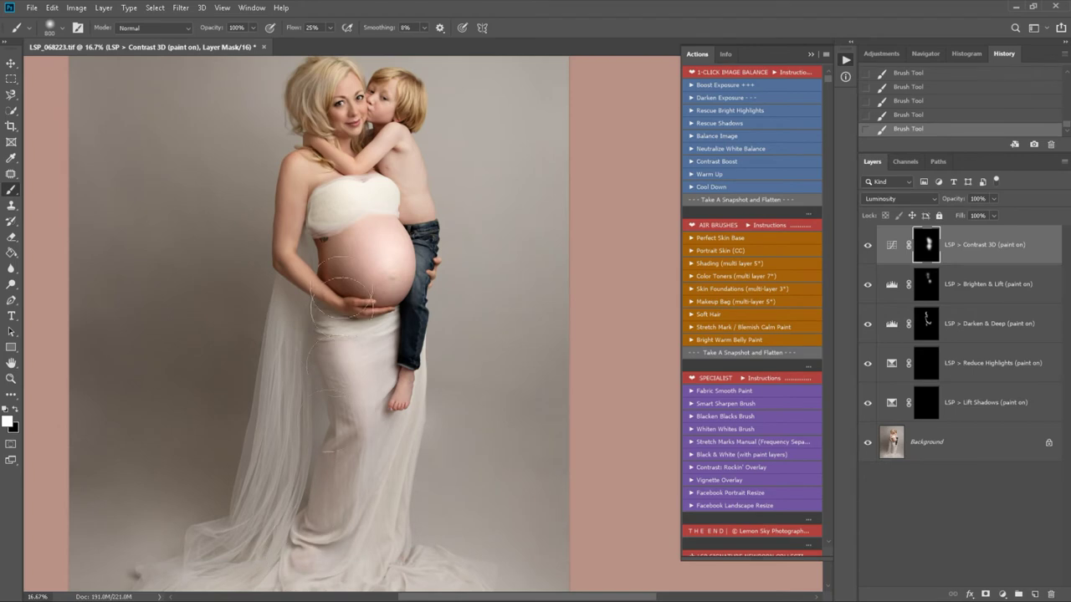
pyautogui.scroll(3, 359, 323)
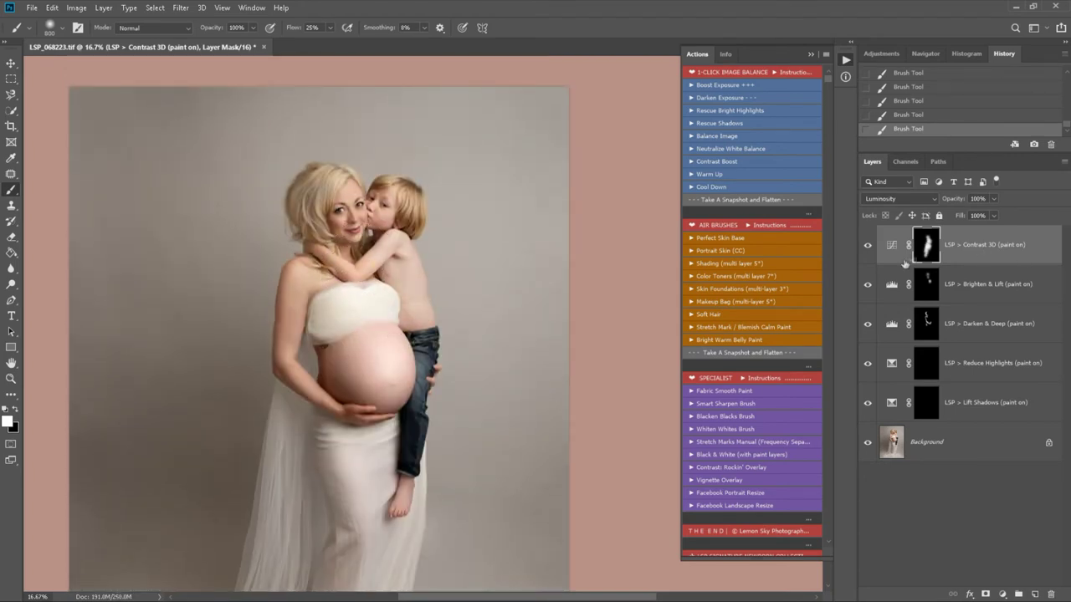
# Touch up the Brighten & Lift layer around the faces and the boy's arm with a 200 px brush.
pyautogui.click(927, 287)
pyautogui.press('z')
pyautogui.moveTo(344, 206); pyautogui.dragTo(390, 226)
pyautogui.press('b')
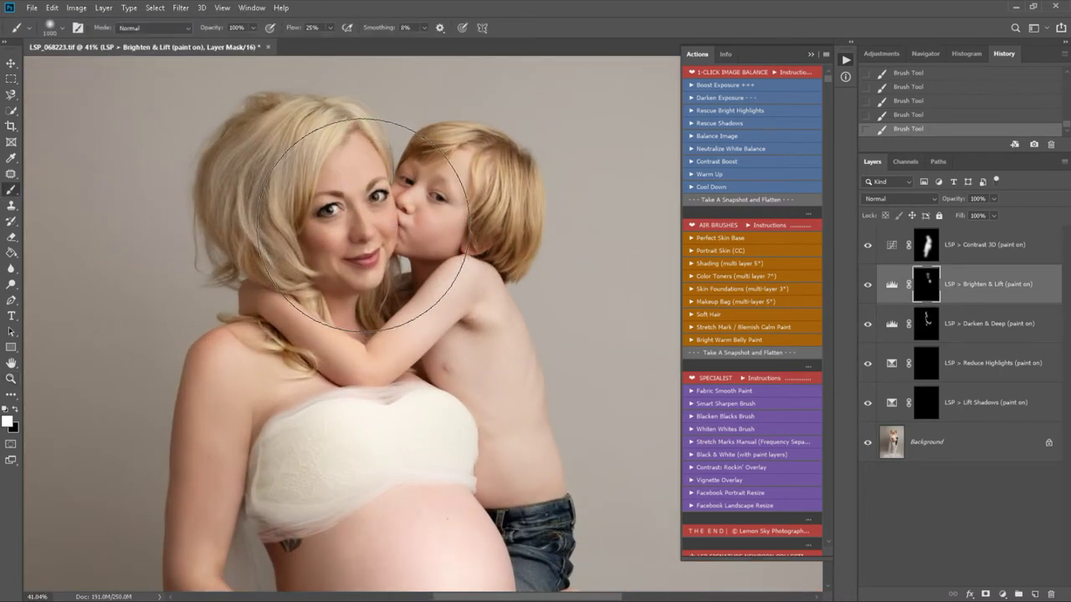
pyautogui.press('[')
pyautogui.press('[')
pyautogui.press('[')
pyautogui.press('[')
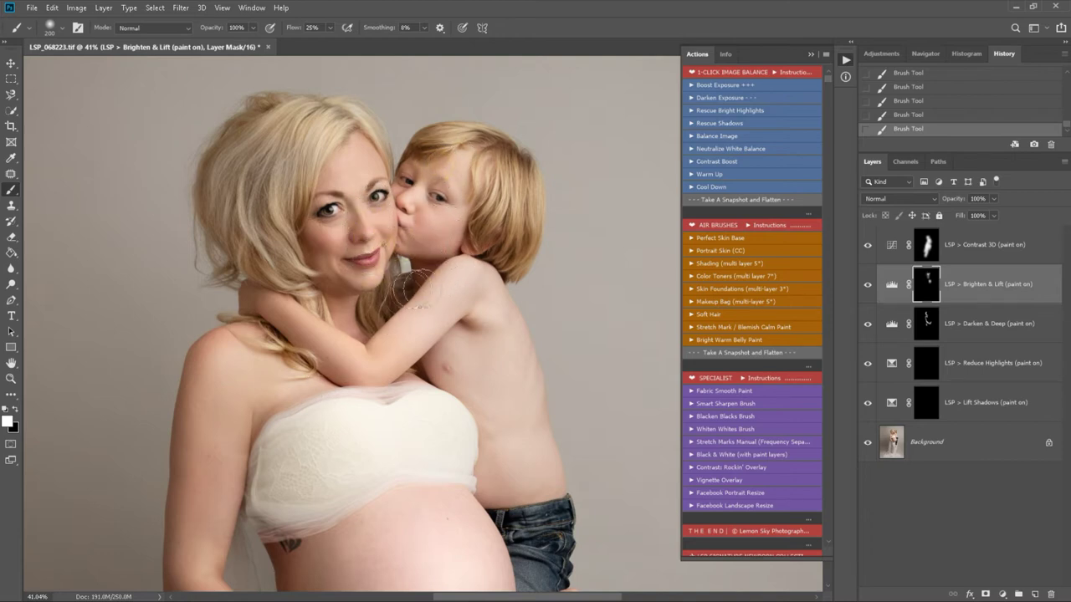
# Paint the Darken & Deep layer down the boy's back and side with a 400 px brush.
pyautogui.click(926, 323)
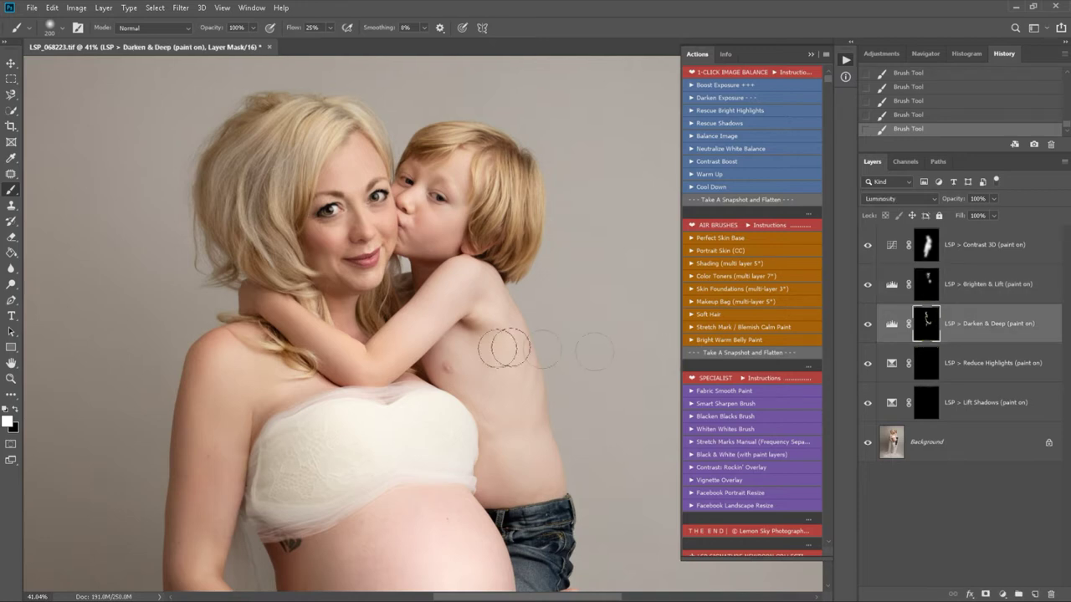
pyautogui.press(']')
pyautogui.press(']')
pyautogui.press(']')
pyautogui.press(']')
pyautogui.moveTo(488, 397)
pyautogui.mouseDown()
pyautogui.moveTo(475, 356)
pyautogui.moveTo(520, 452)
pyautogui.moveTo(529, 540)
pyautogui.mouseUp()
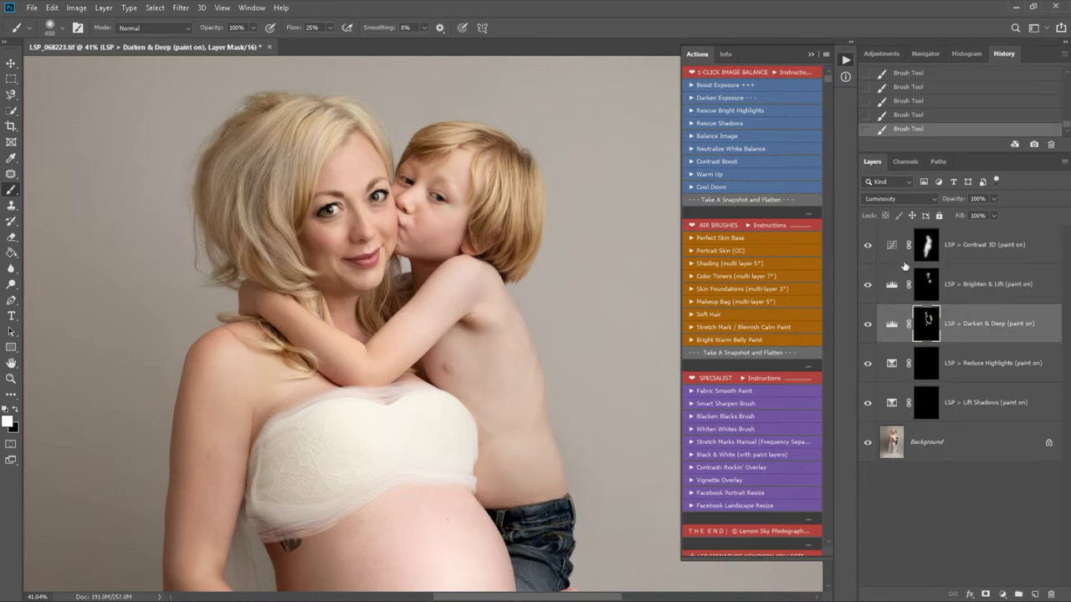
# Paint the Reduce Highlights layer over the woman's white top with the 400 px brush.
pyautogui.click(925, 366)
pyautogui.click(927, 403)
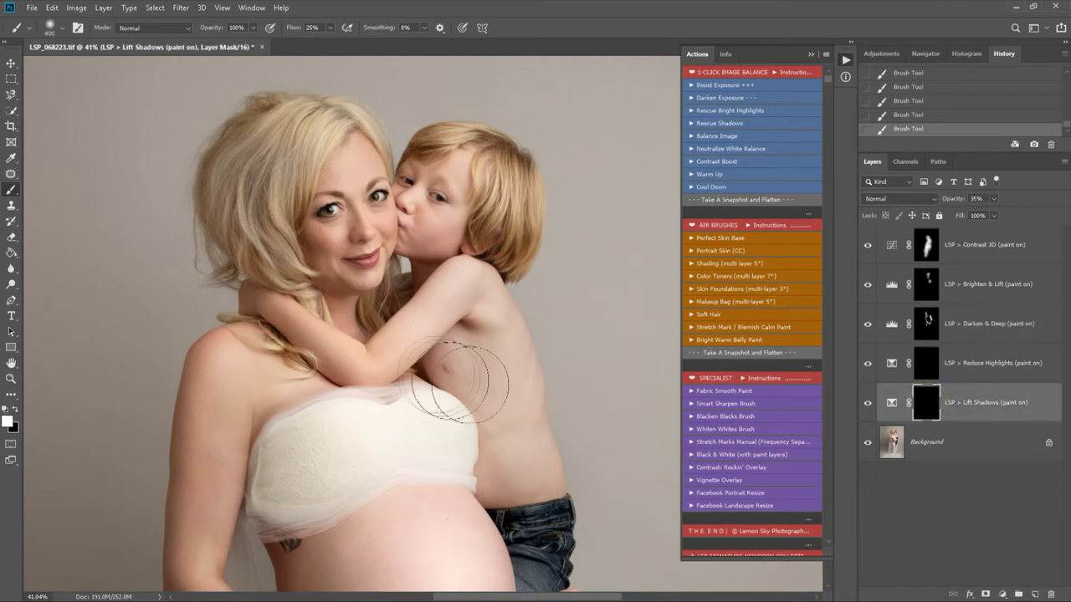
pyautogui.press('z')
pyautogui.keyDown('alt'); pyautogui.click(435, 383); pyautogui.keyUp('alt')
pyautogui.click(954, 364)
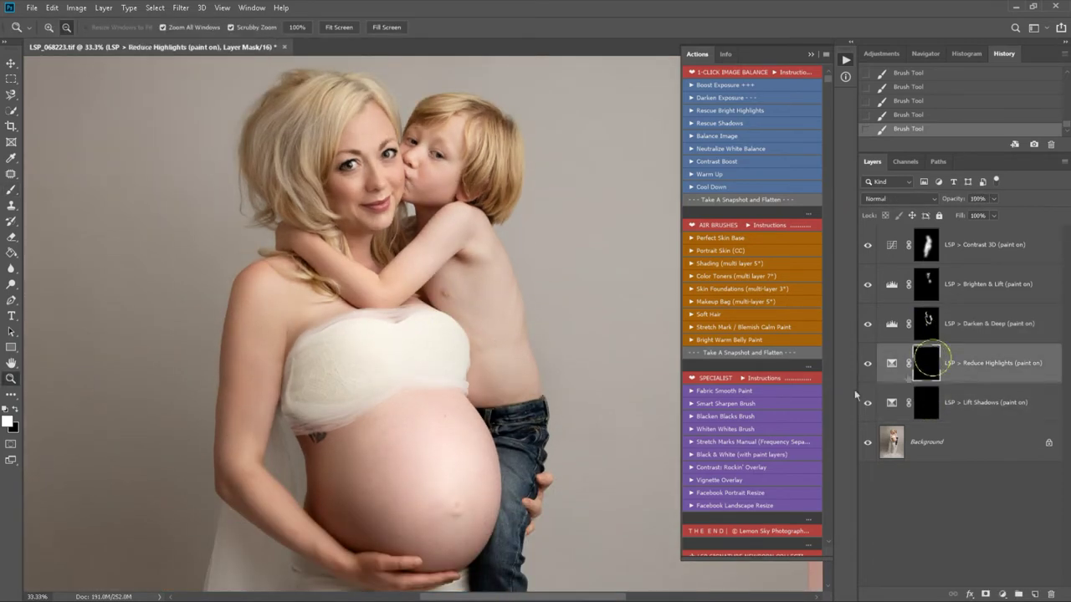
pyautogui.press('b')
pyautogui.moveTo(408, 362)
pyautogui.mouseDown()
pyautogui.moveTo(436, 363)
pyautogui.moveTo(337, 364)
pyautogui.moveTo(488, 344)
pyautogui.moveTo(365, 346)
pyautogui.moveTo(472, 342)
pyautogui.moveTo(456, 368)
pyautogui.mouseUp()
pyautogui.scroll(-5, 454, 418)
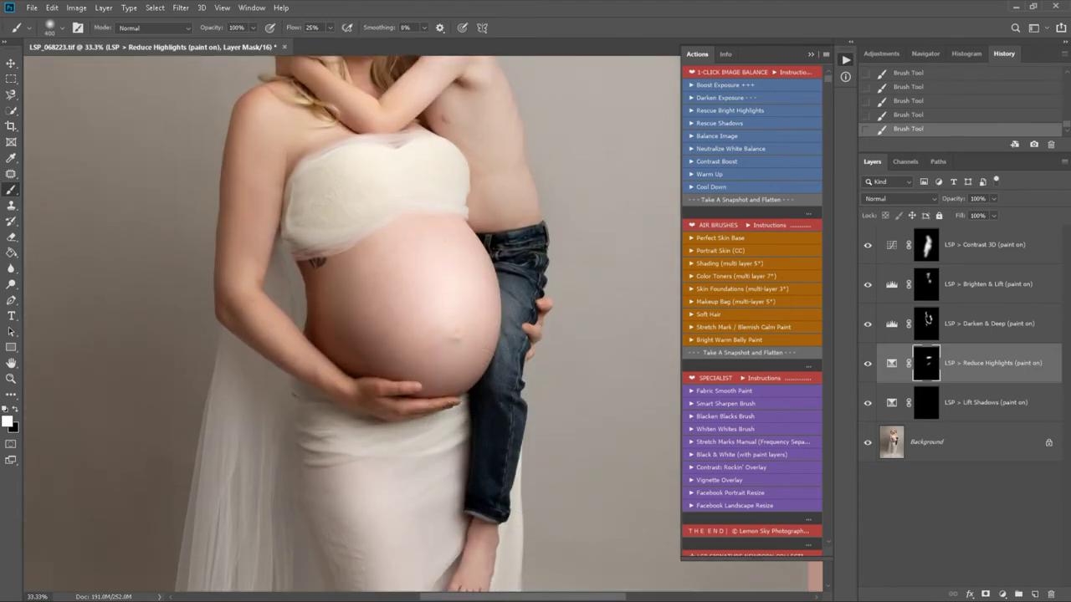
# Flatten the shading layers into the background and run the Fabric Smooth Paint action.
pyautogui.press('z')
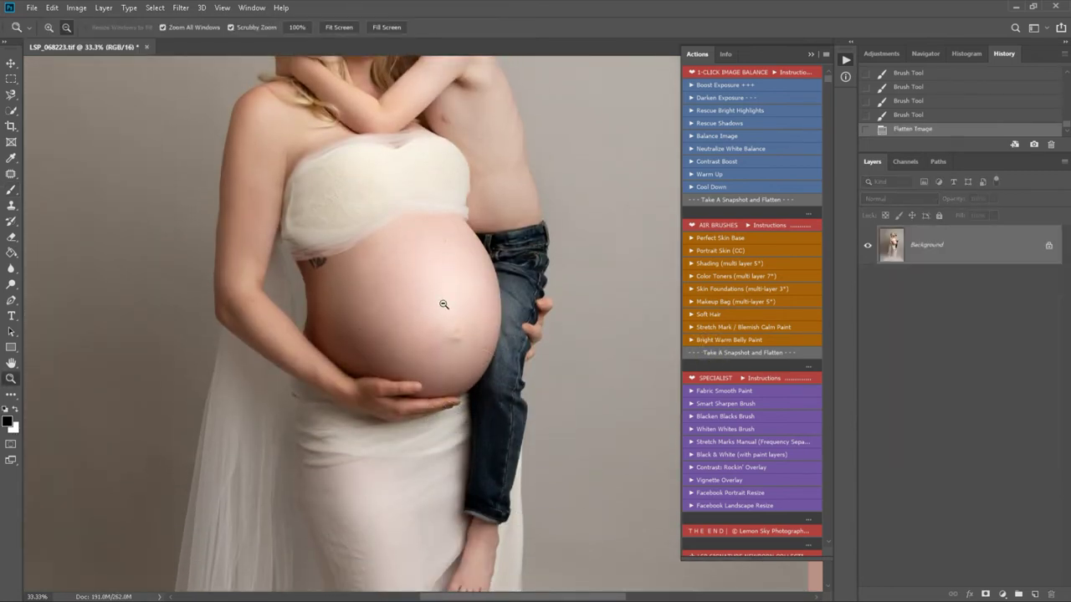
pyautogui.keyDown('alt'); pyautogui.click(444, 306); pyautogui.keyUp('alt')
pyautogui.keyDown('alt'); pyautogui.click(444, 306); pyautogui.keyUp('alt')
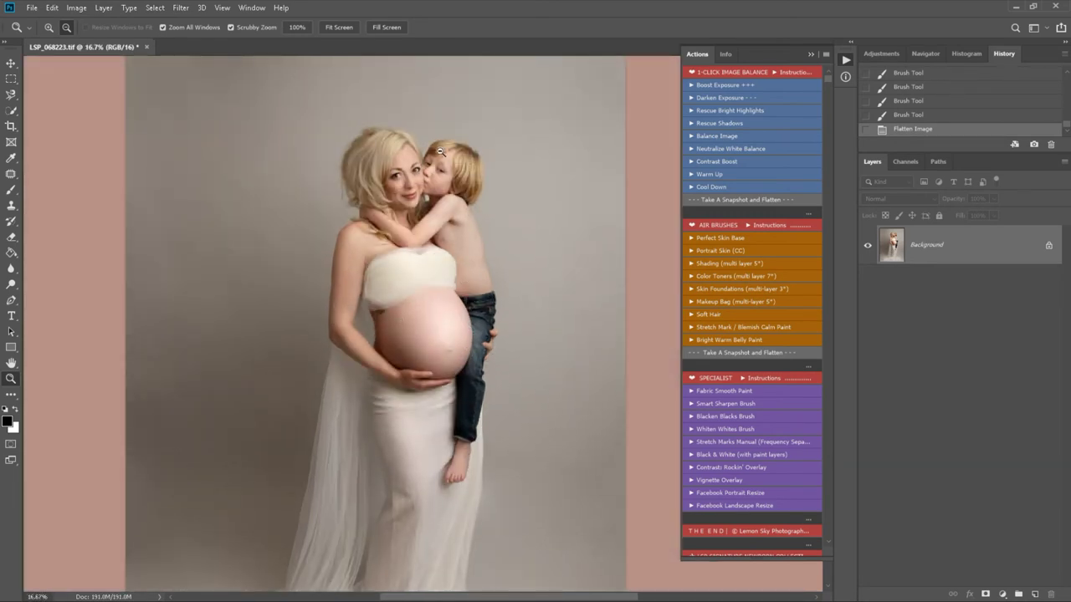
pyautogui.scroll(-1, 783, 368)
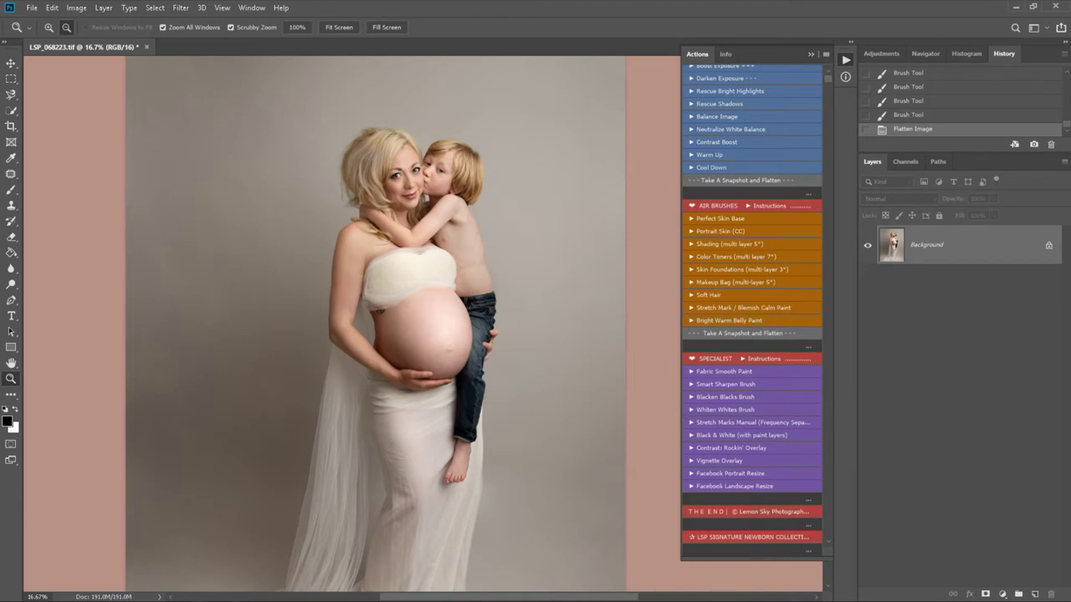
pyautogui.click(765, 373)
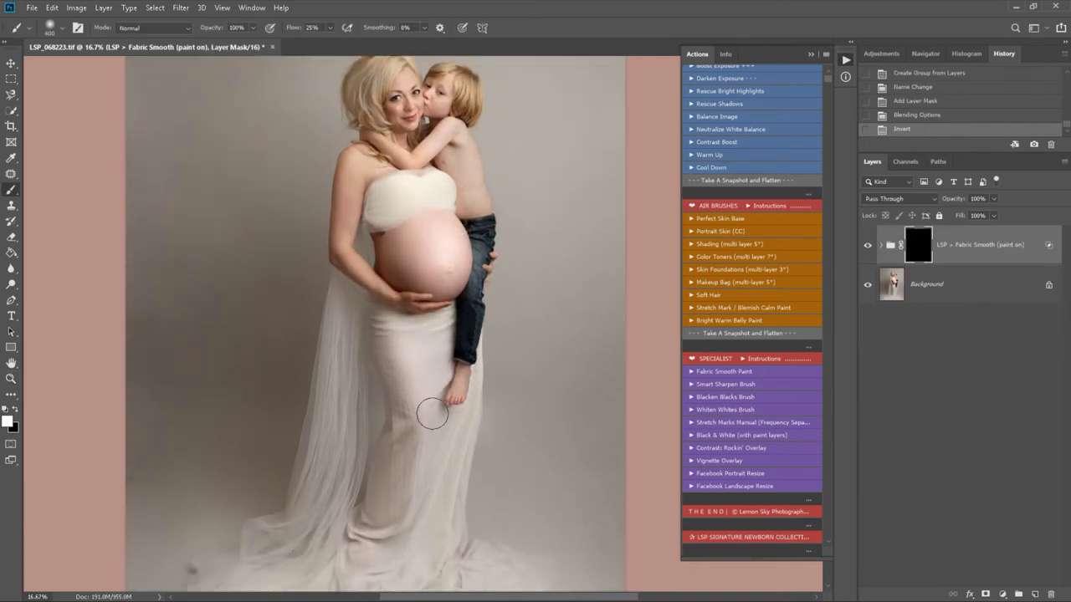
# Paint the Fabric Smooth layer over the skirt, train and white top with a 500 px brush, checking before and after.
pyautogui.scroll(-3, 427, 412)
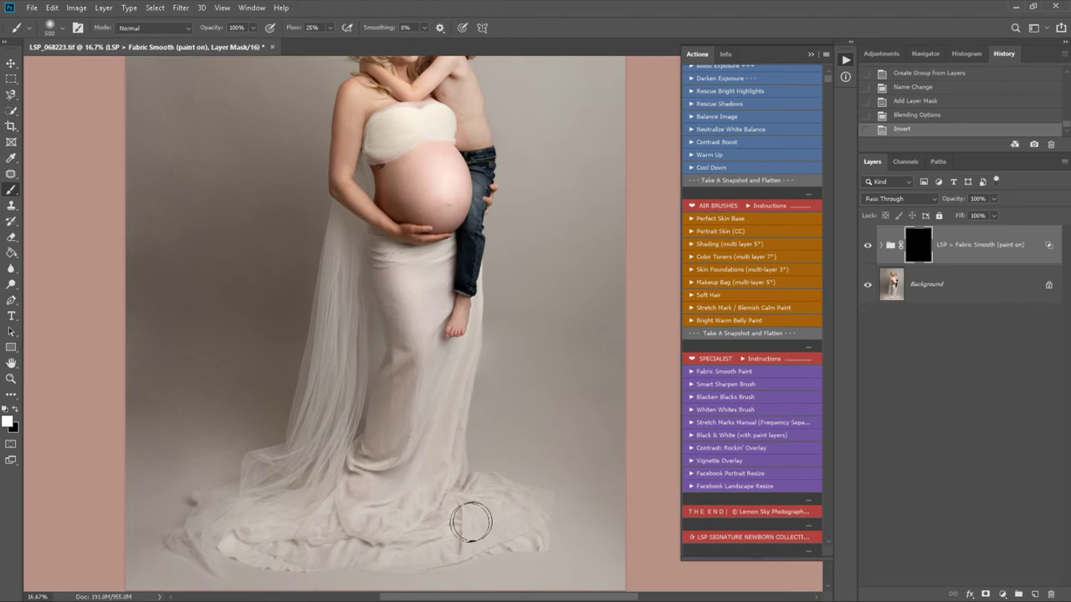
pyautogui.moveTo(308, 462)
pyautogui.mouseDown()
pyautogui.moveTo(401, 531)
pyautogui.moveTo(425, 410)
pyautogui.moveTo(418, 282)
pyautogui.mouseUp()
pyautogui.moveTo(436, 135); pyautogui.dragTo(412, 121)
pyautogui.scroll(2, 411, 121)
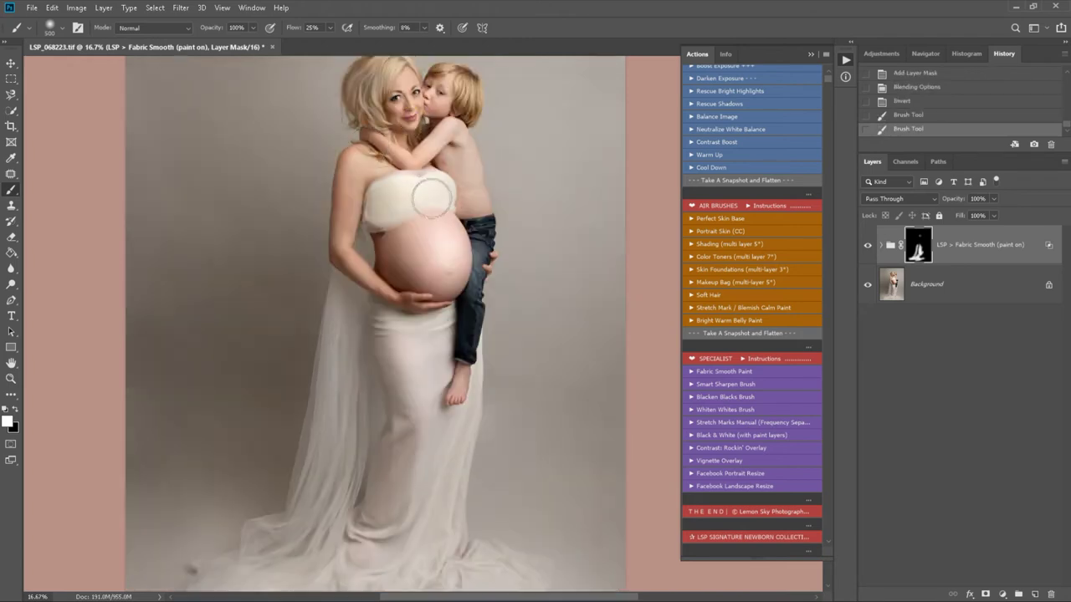
pyautogui.hotkey('ctrl', 'z')
pyautogui.hotkey('ctrl', 'shift', 'z')
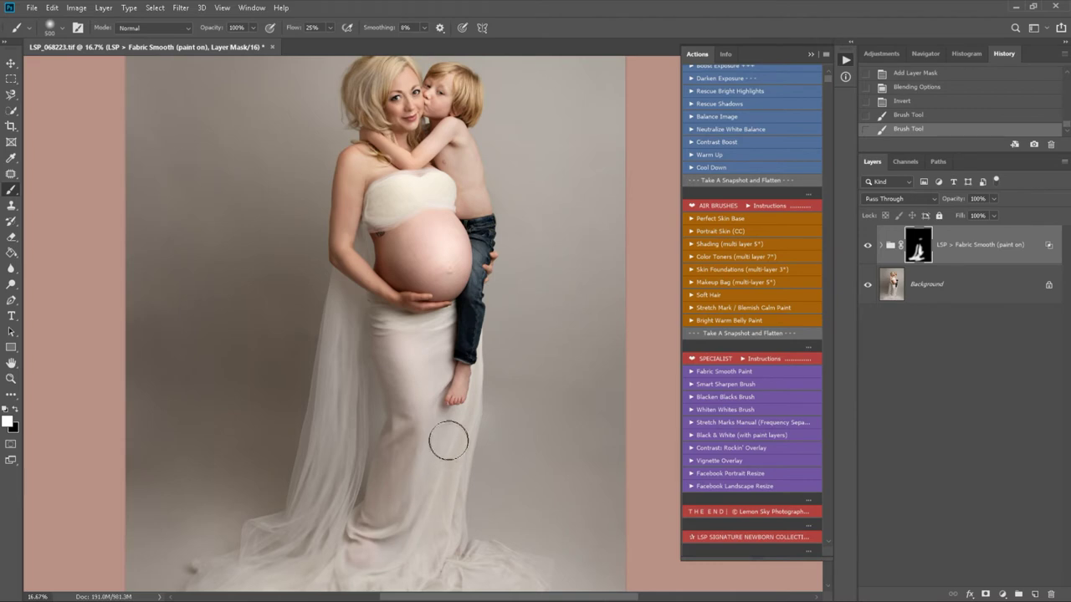
pyautogui.moveTo(449, 440); pyautogui.dragTo(401, 577)
# Lower the Fabric Smooth layer's opacity to 74%.
pyautogui.click(994, 200)
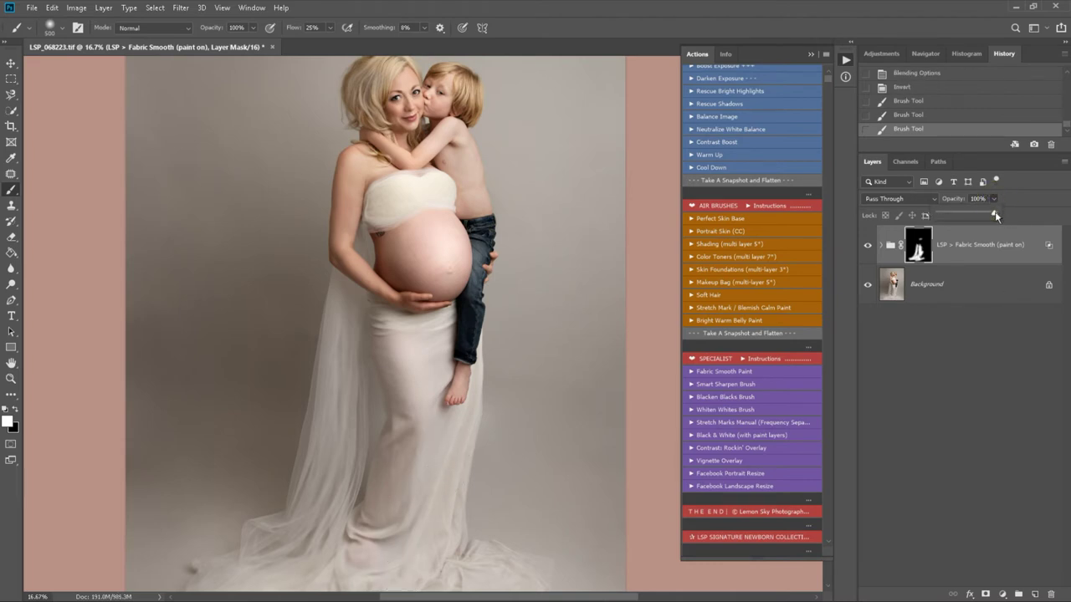
pyautogui.moveTo(996, 216)
pyautogui.mouseDown()
pyautogui.moveTo(934, 210)
pyautogui.moveTo(990, 217)
pyautogui.mouseUp()
pyautogui.moveTo(981, 210); pyautogui.dragTo(980, 211)
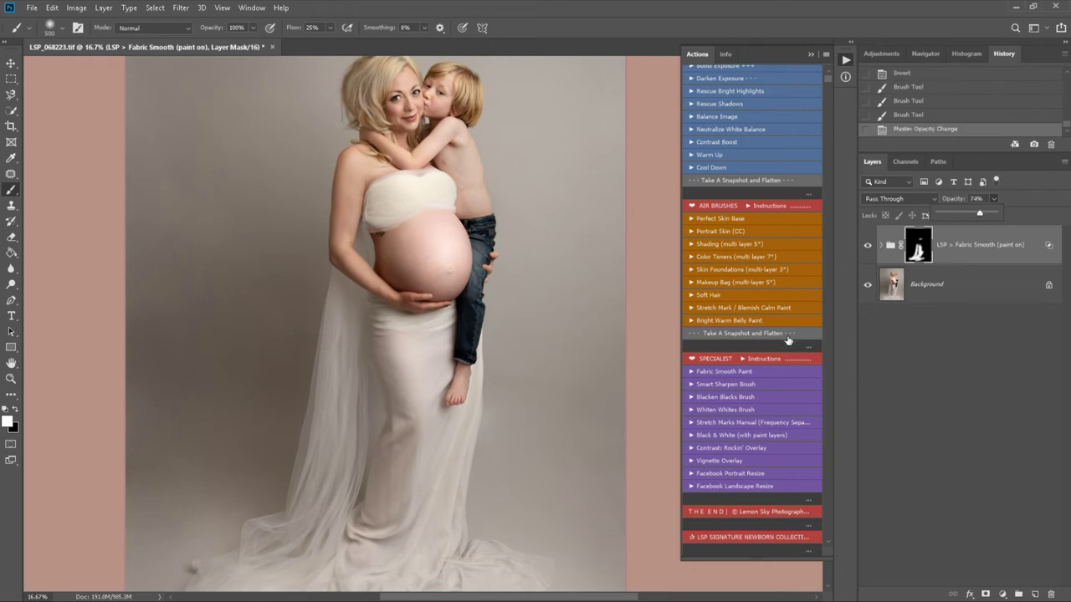
# Take a snapshot and flatten the smoothed image, and run the Vignette Overlay action.
pyautogui.click(788, 336)
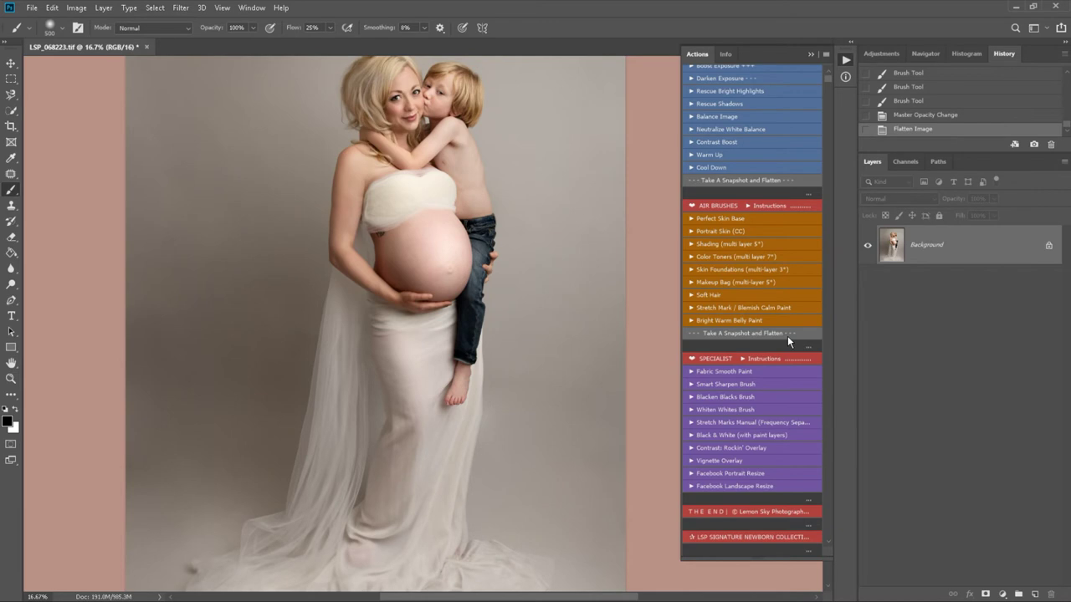
pyautogui.click(730, 461)
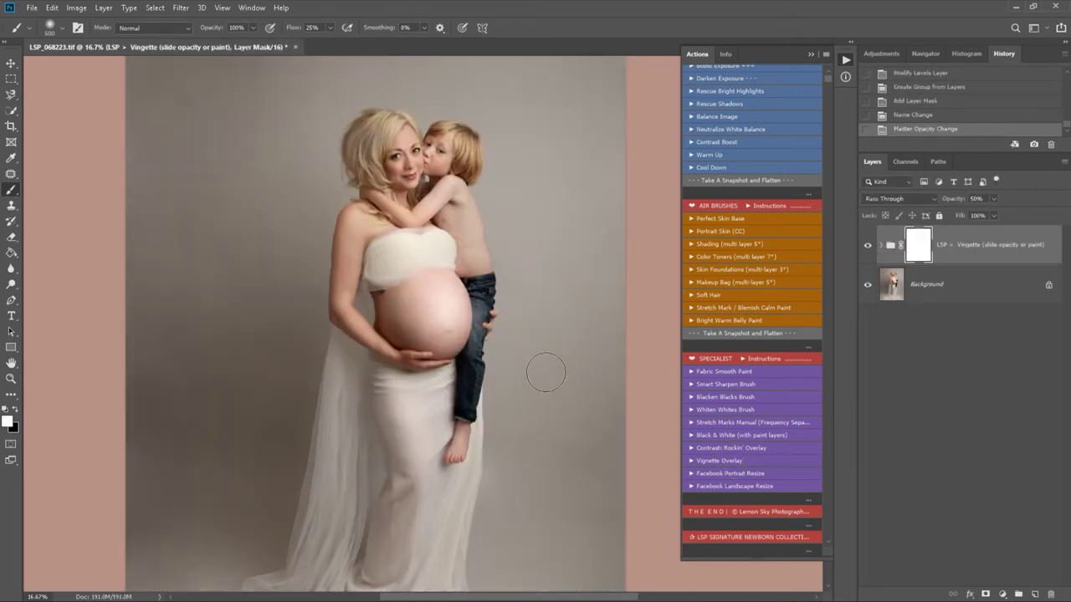
# Check the portrait with and without the vignette, and paint black on the vignette group's mask over the mother, child and belly.
pyautogui.scroll(2, 546, 372)
pyautogui.press('x')
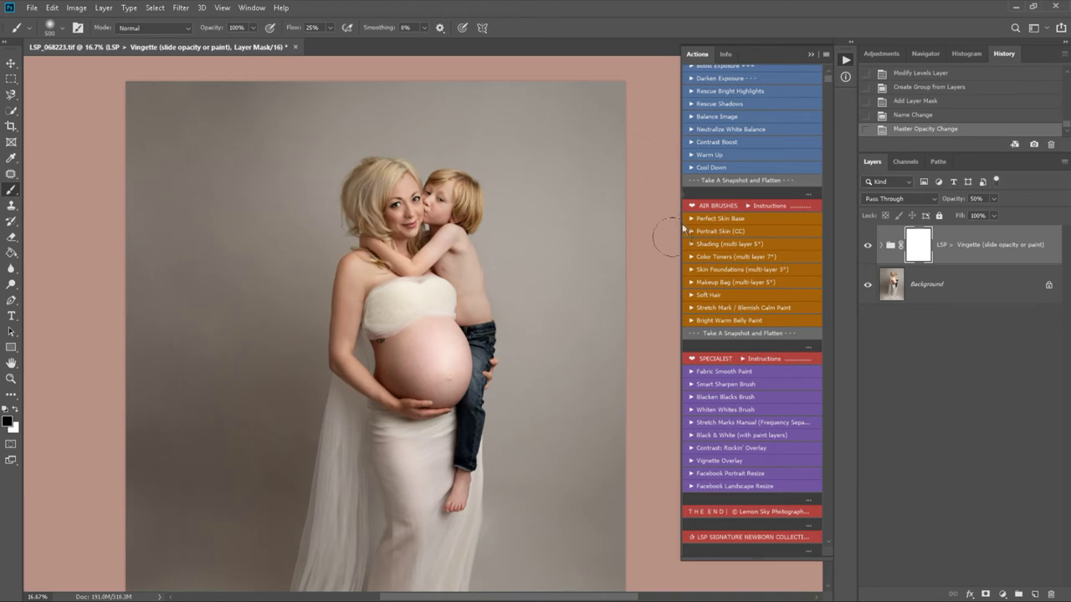
pyautogui.click(868, 246)
pyautogui.click(868, 246)
pyautogui.click(868, 246)
pyautogui.click(867, 246)
pyautogui.moveTo(446, 391)
pyautogui.mouseDown()
pyautogui.moveTo(414, 272)
pyautogui.moveTo(431, 393)
pyautogui.moveTo(429, 272)
pyautogui.moveTo(400, 207)
pyautogui.mouseUp()
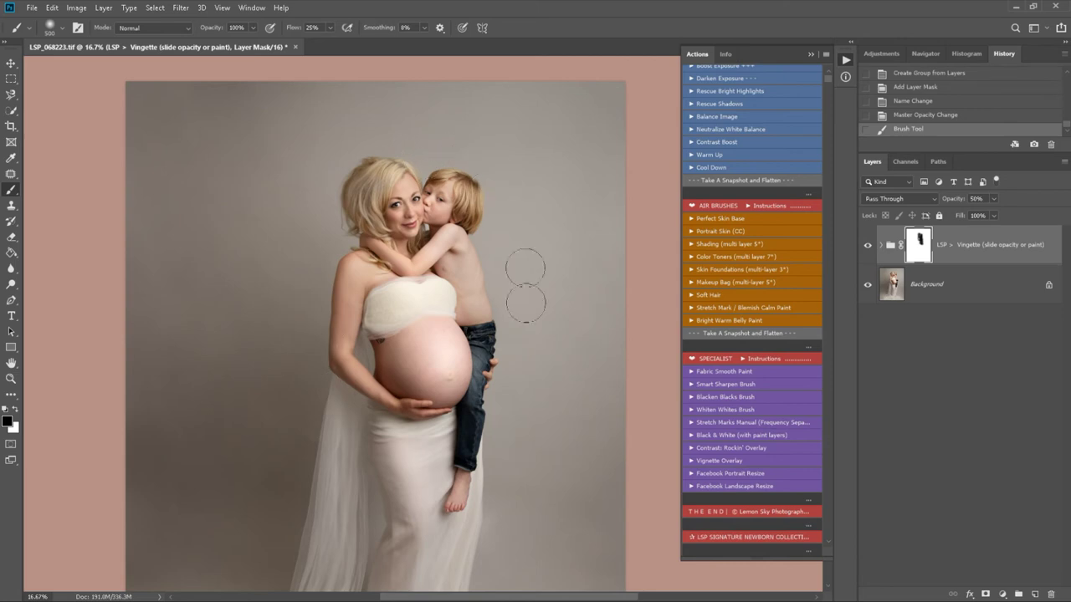
pyautogui.moveTo(420, 350); pyautogui.dragTo(441, 347)
pyautogui.press('z')
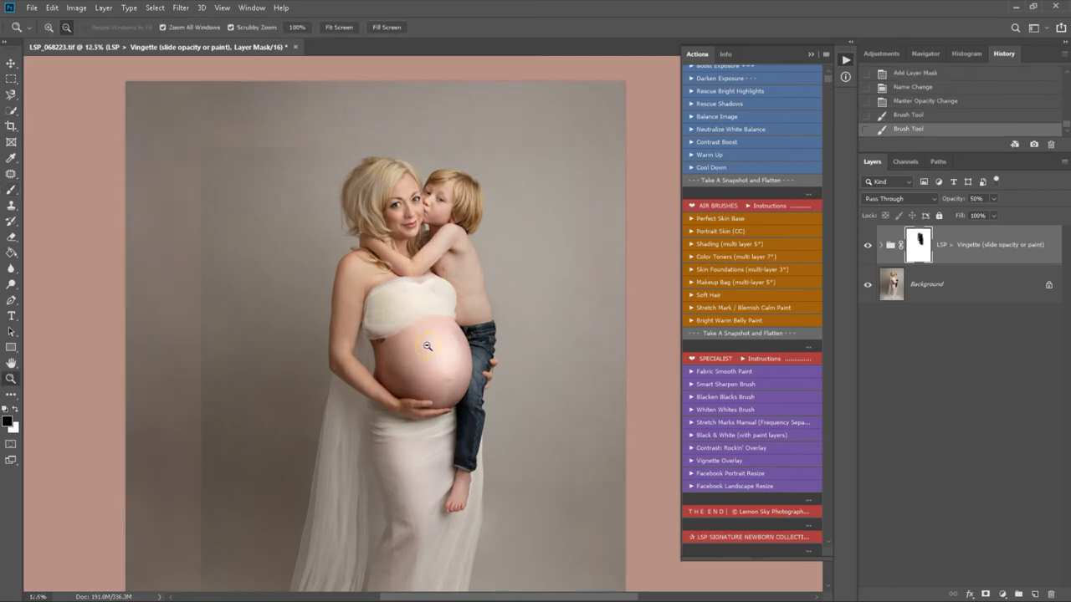
pyautogui.keyDown('alt'); pyautogui.click(426, 346); pyautogui.keyUp('alt')
pyautogui.scroll(-3, 499, 386)
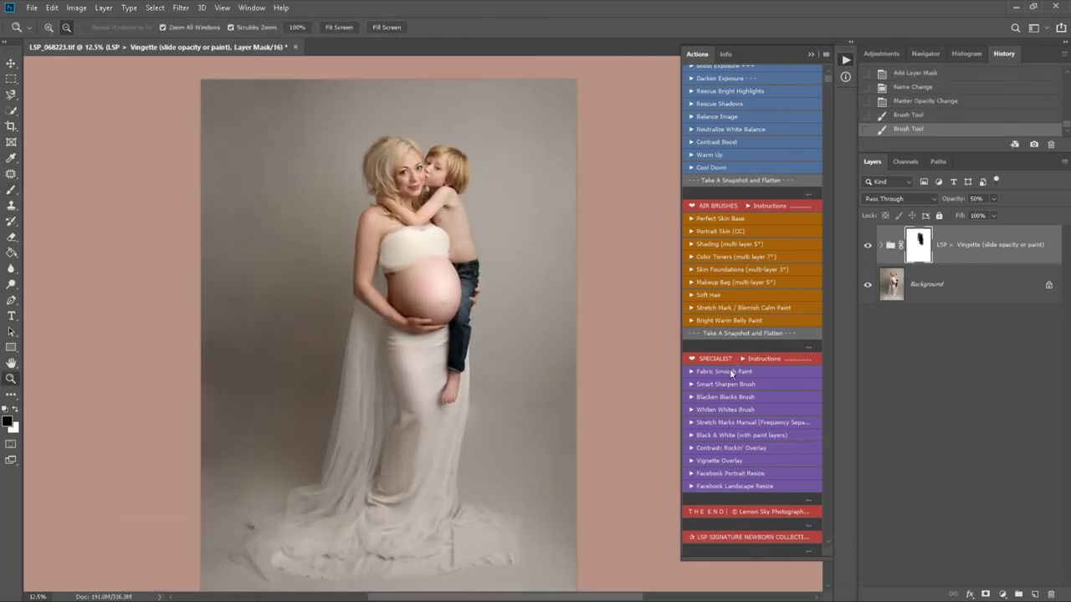
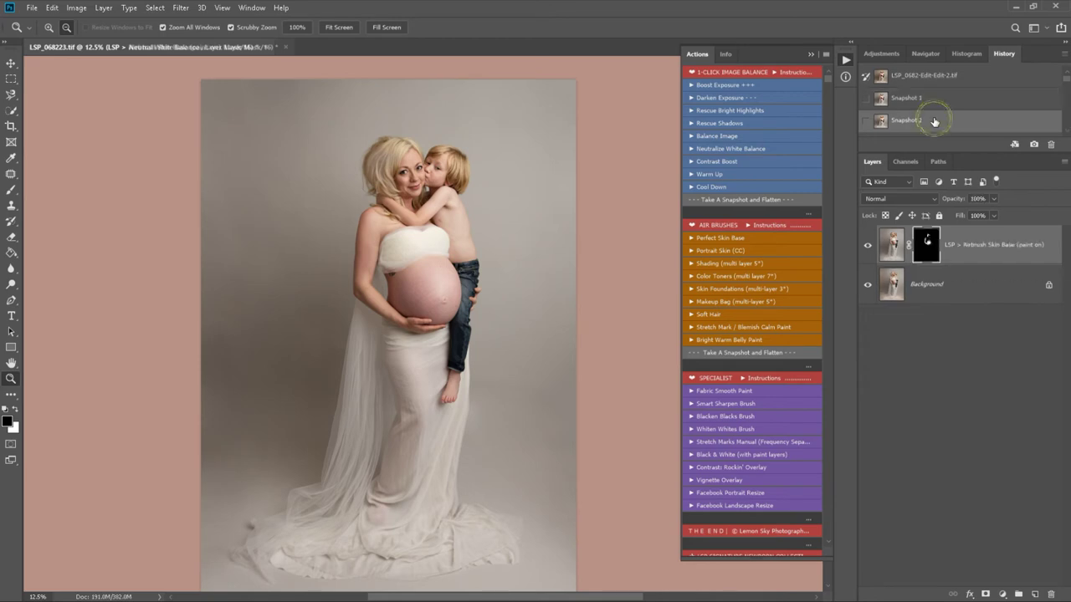
# Review the saved history snapshots in order from Snapshot 2 through Snapshot 8 to compare the retouching stages.
pyautogui.scroll(-1, 941, 112)
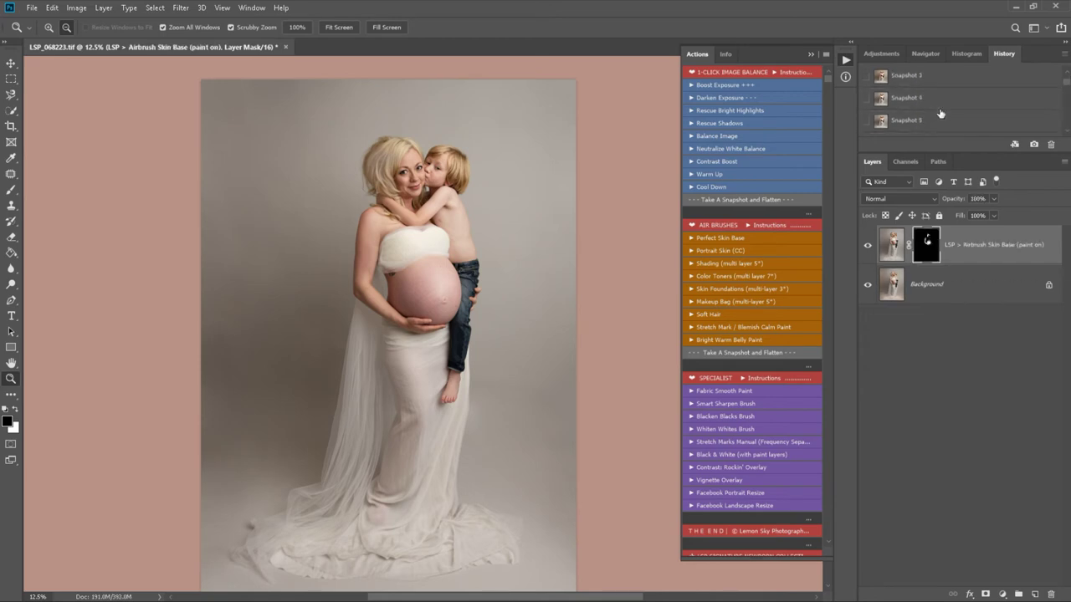
pyautogui.scroll(-1, 936, 101)
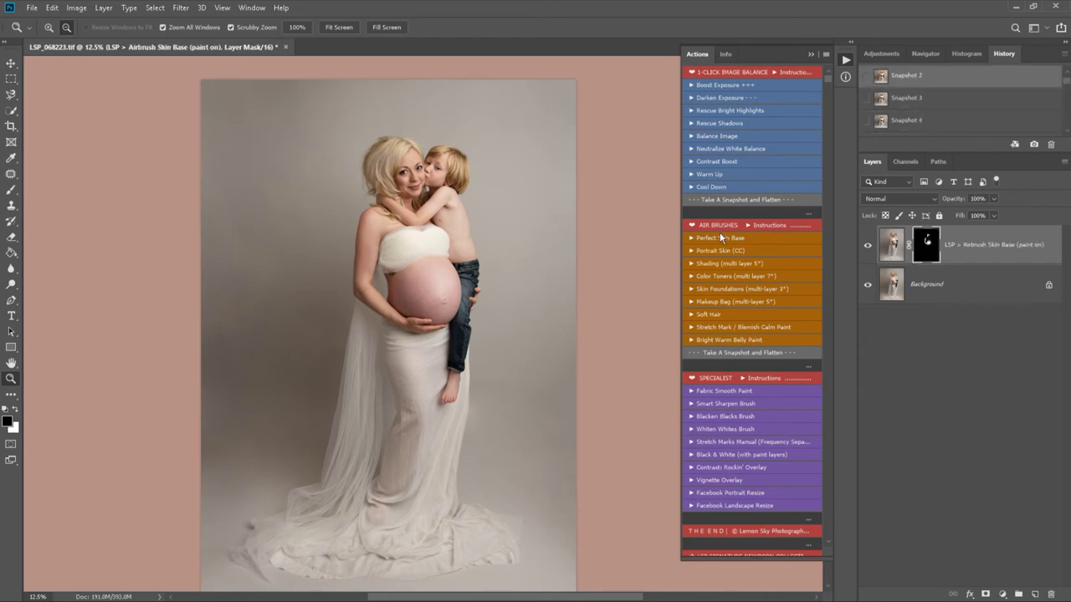
pyautogui.click(924, 100)
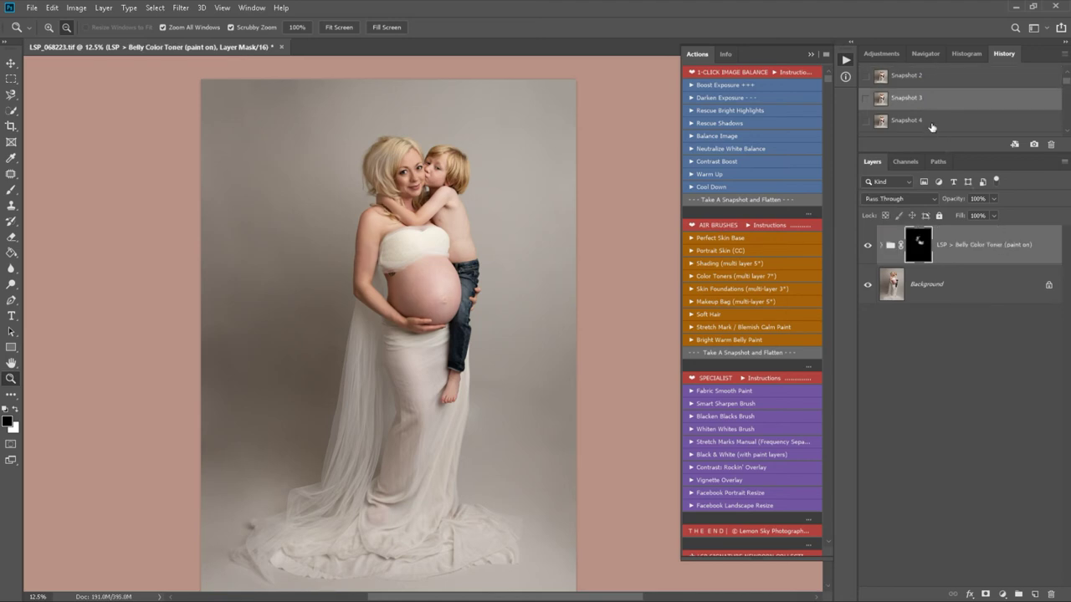
pyautogui.click(924, 87)
pyautogui.click(927, 123)
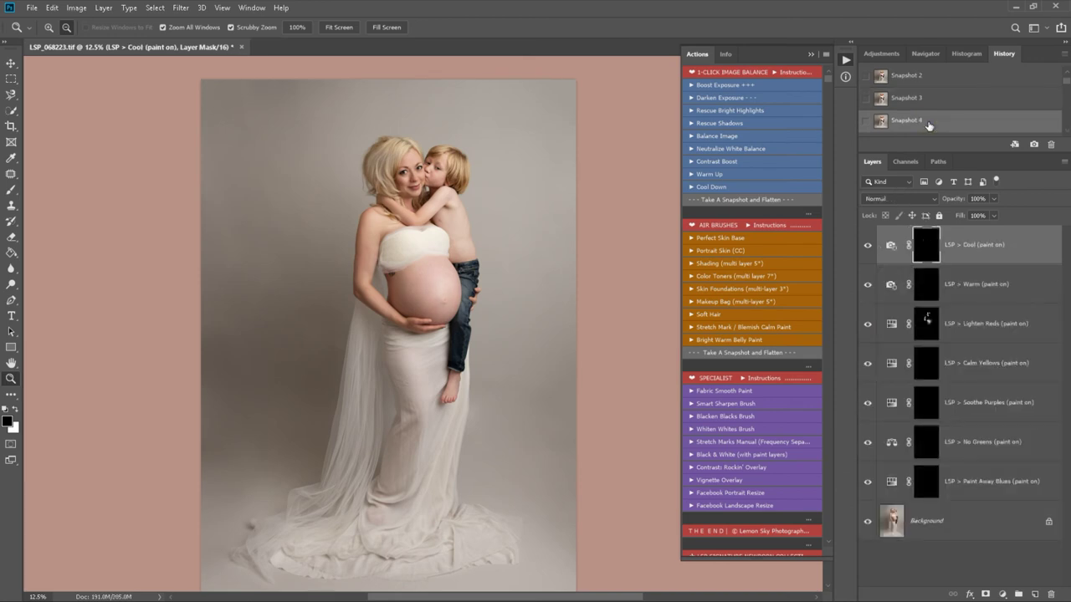
pyautogui.scroll(-1, 949, 111)
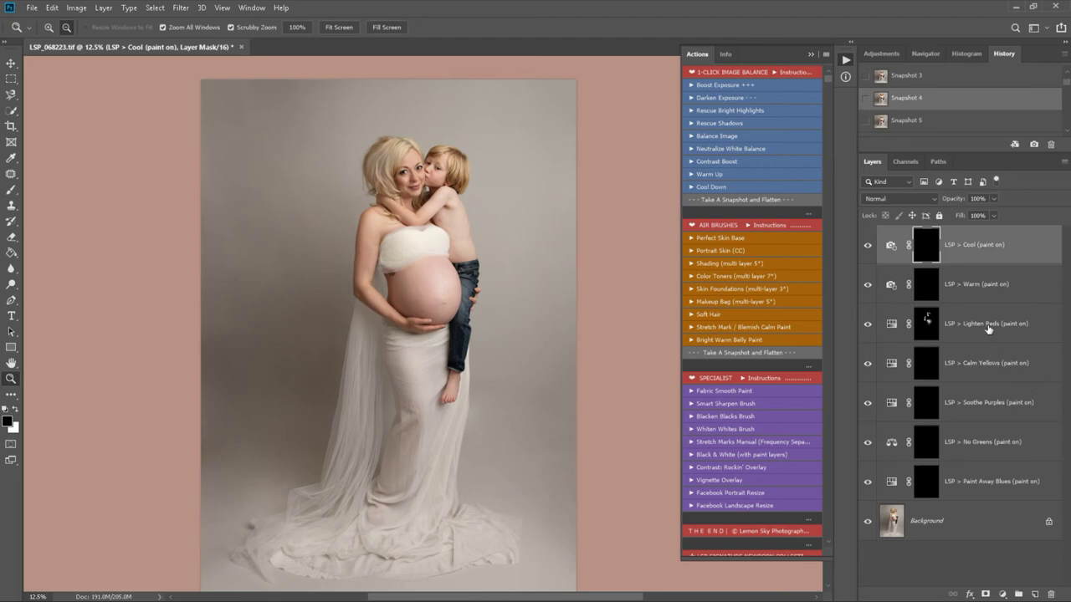
pyautogui.click(962, 121)
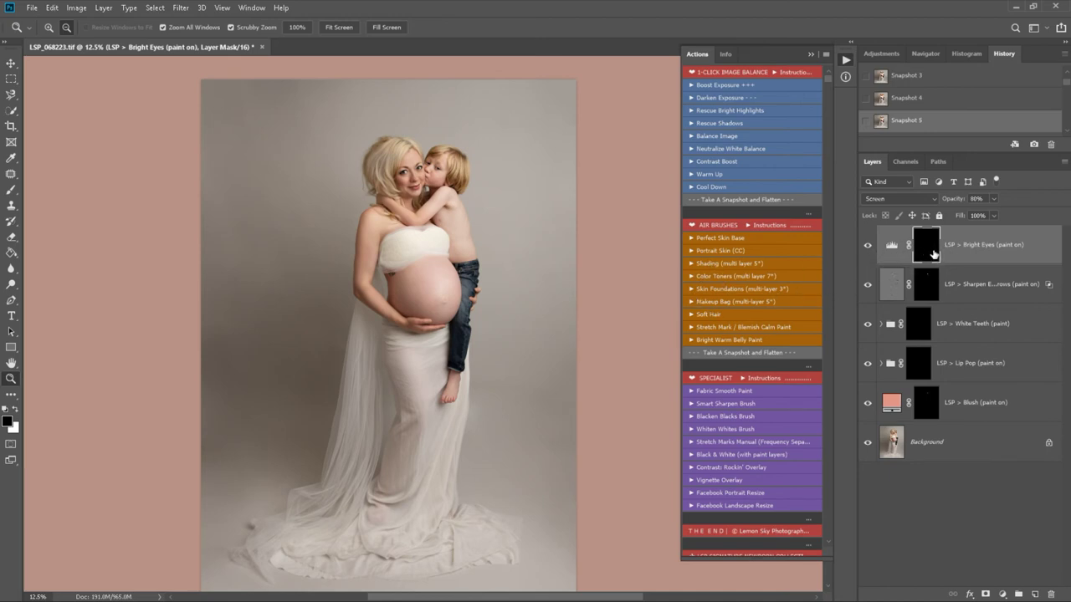
pyautogui.scroll(-1, 922, 107)
pyautogui.scroll(-1, 922, 107)
pyautogui.click(919, 100)
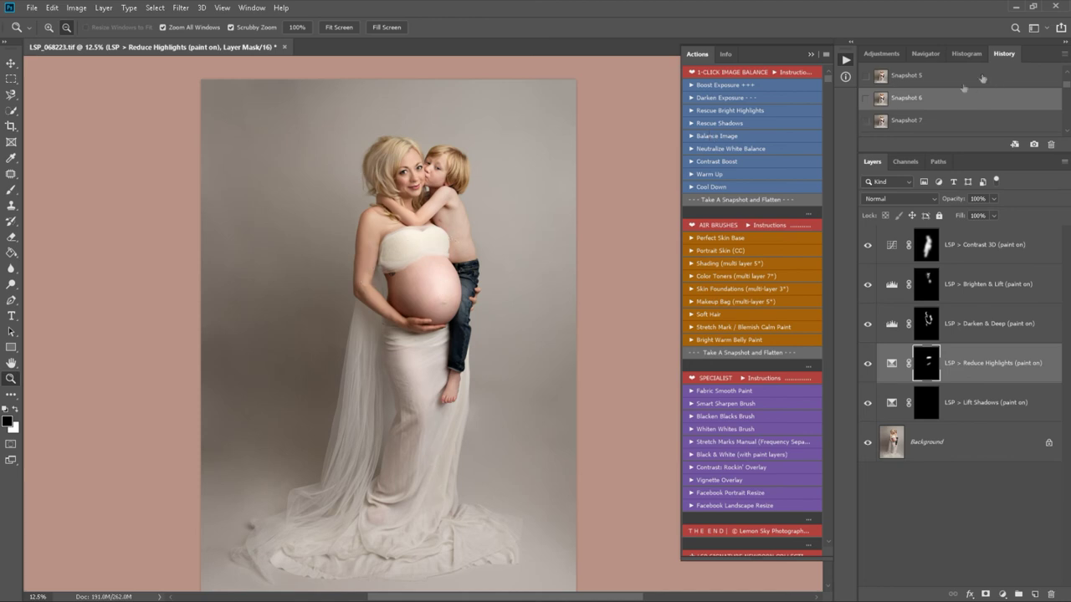
pyautogui.click(925, 124)
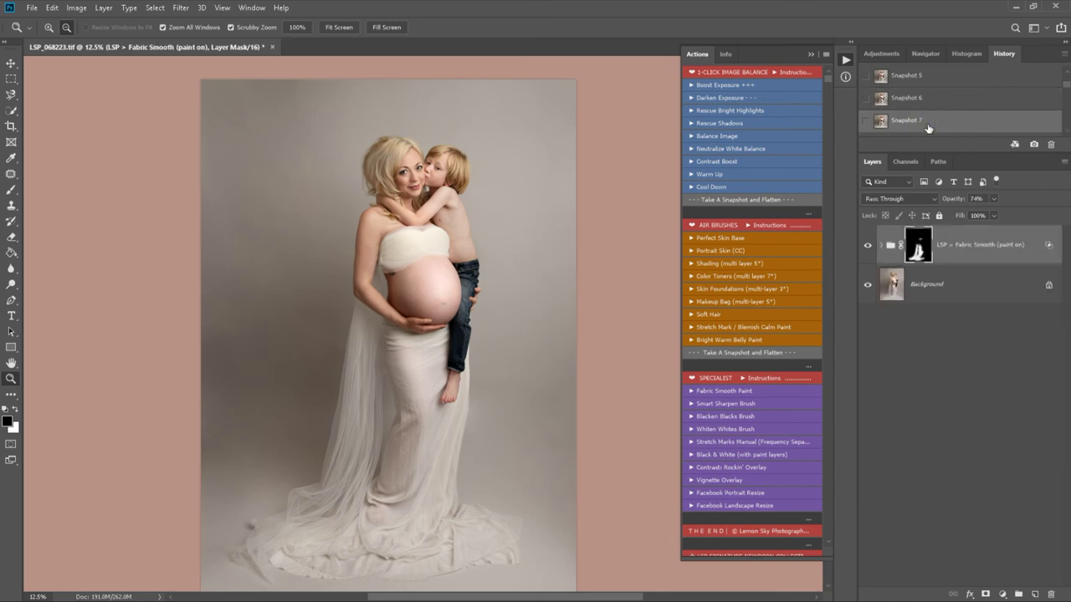
pyautogui.scroll(-1, 924, 132)
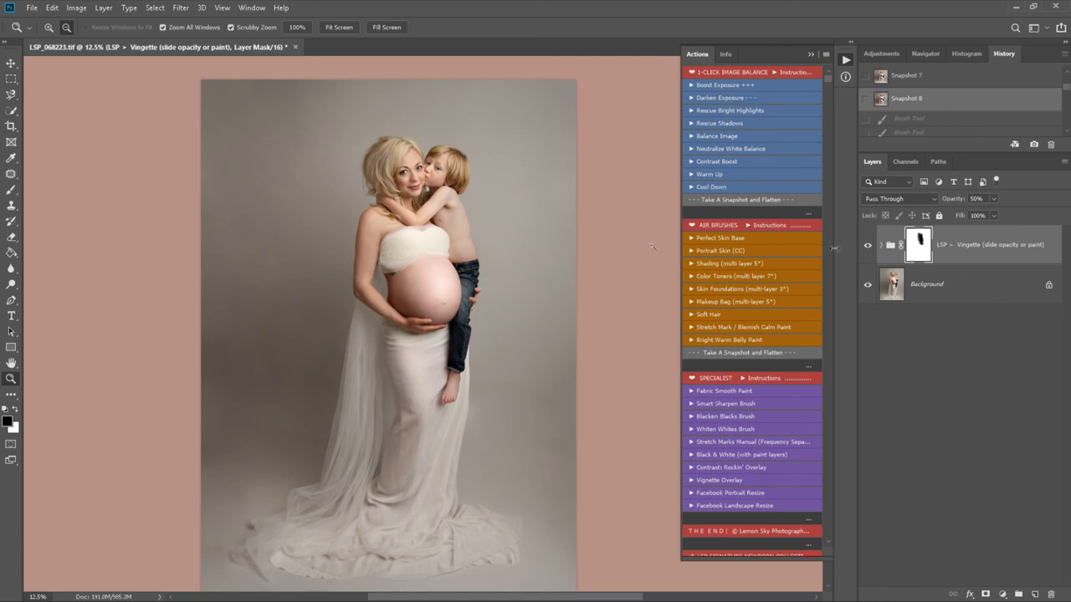
# Take a snapshot and flatten the image, run the Facebook Portrait Resize action, and inspect the resized copy enlarged.
pyautogui.click(793, 352)
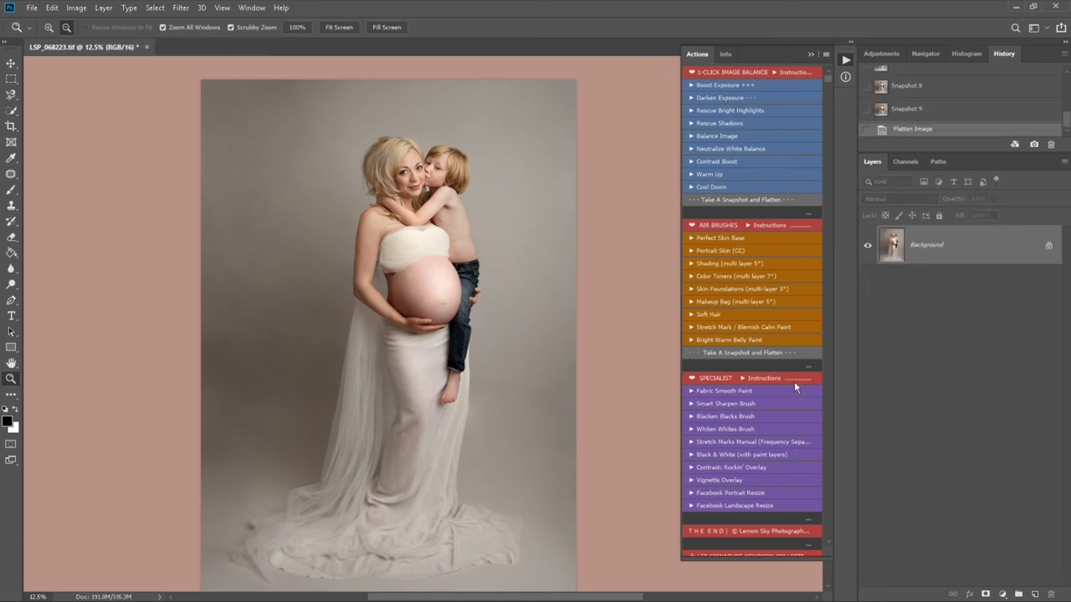
pyautogui.click(765, 494)
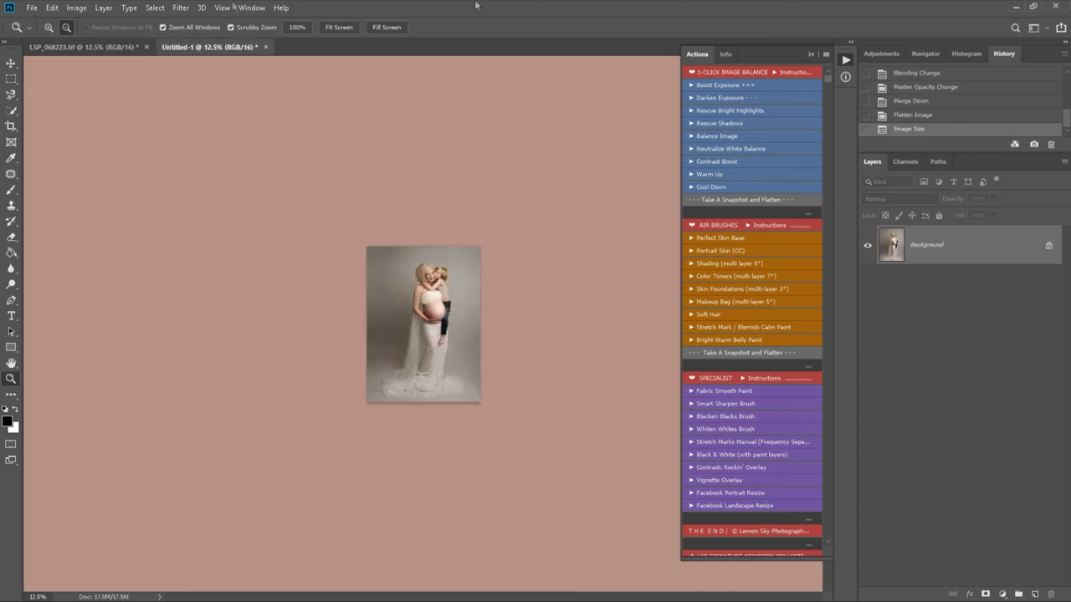
pyautogui.click(96, 46)
pyautogui.click(209, 46)
pyautogui.moveTo(433, 333); pyautogui.dragTo(510, 350)
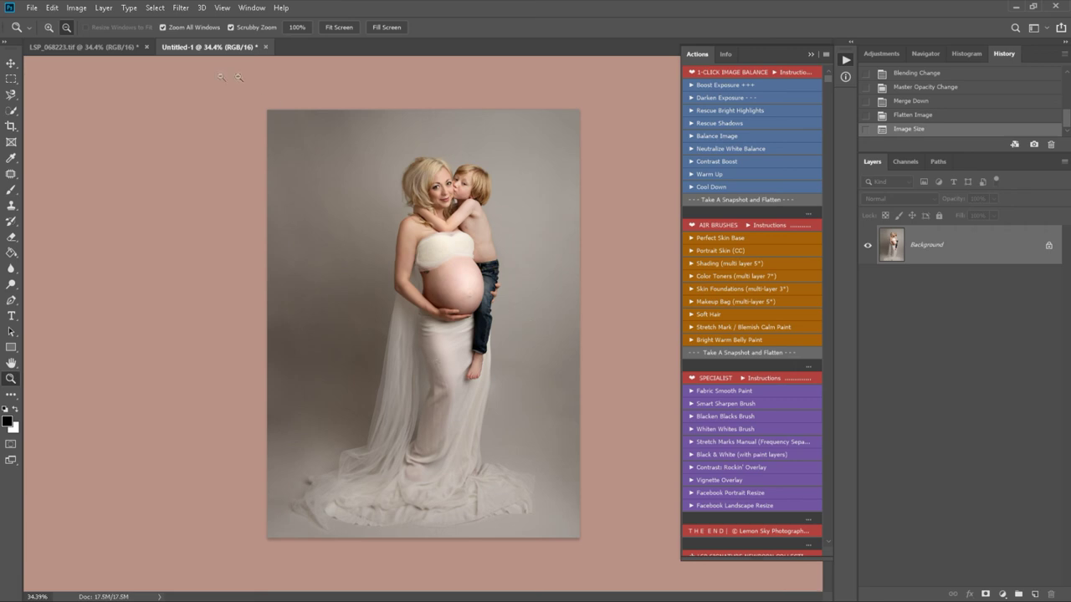
# Return to the full-size LSP_068223.tif portrait and clear the selection around its canvas.
pyautogui.click(106, 45)
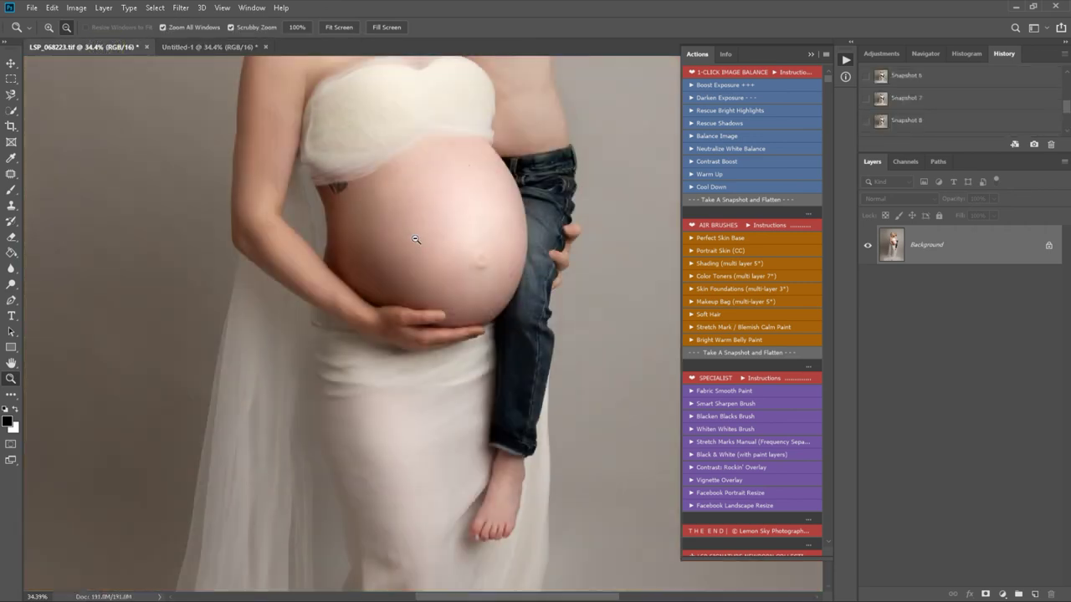
pyautogui.click(481, 252)
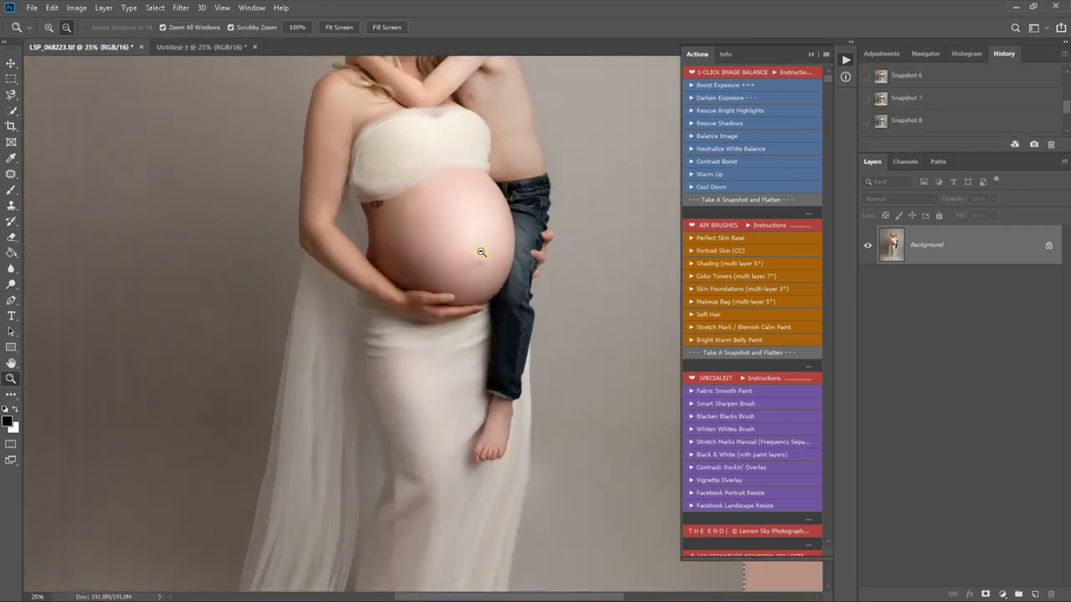
pyautogui.click(481, 251)
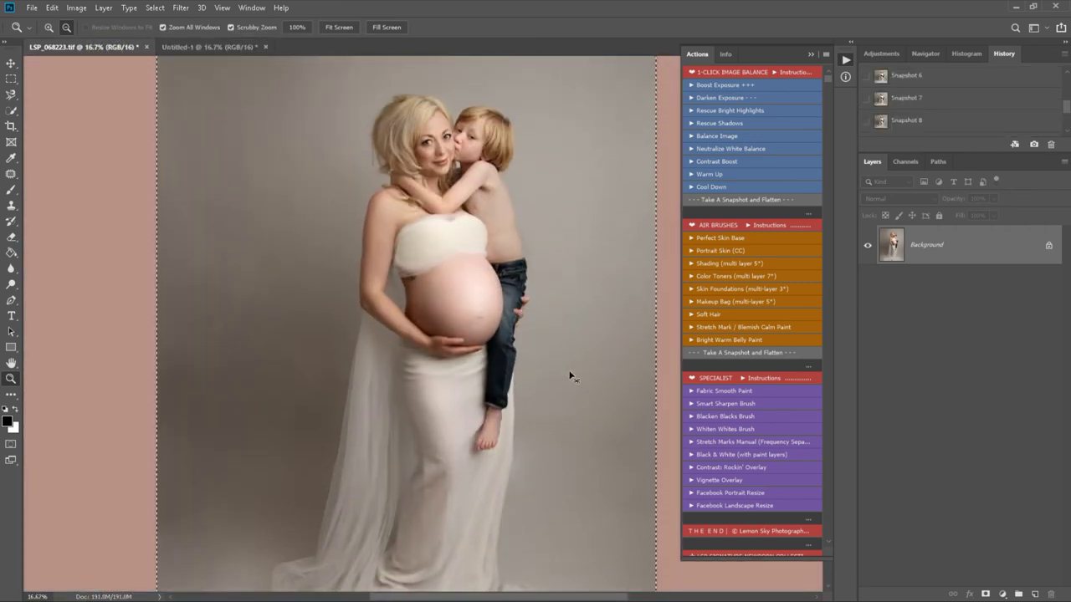
pyautogui.hotkey('ctrl', 'd')
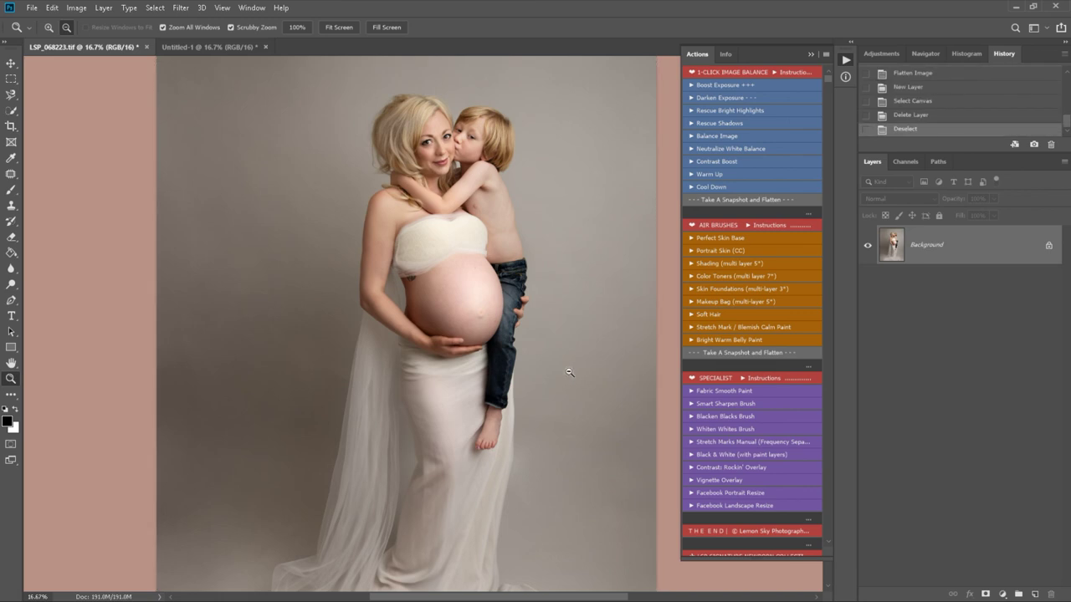